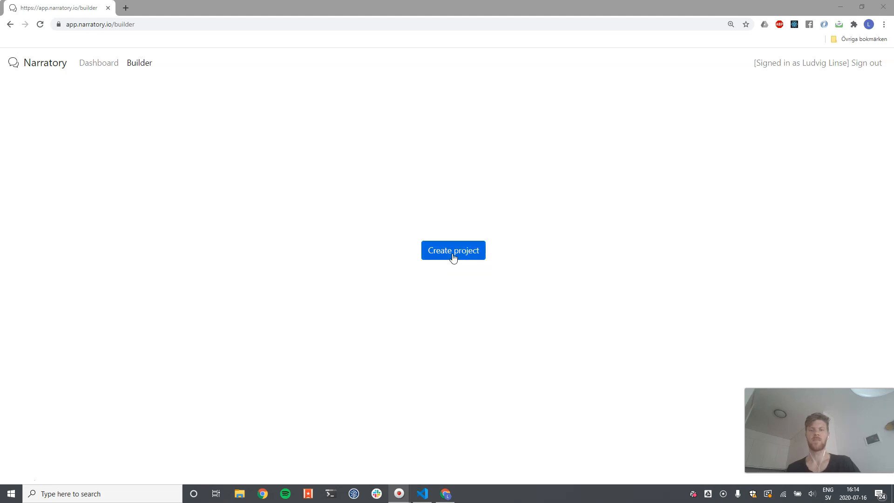
Create a new project named helloWorld using the Empty template
left_click(452, 257)
left_click(423, 134)
type("helloWorld")
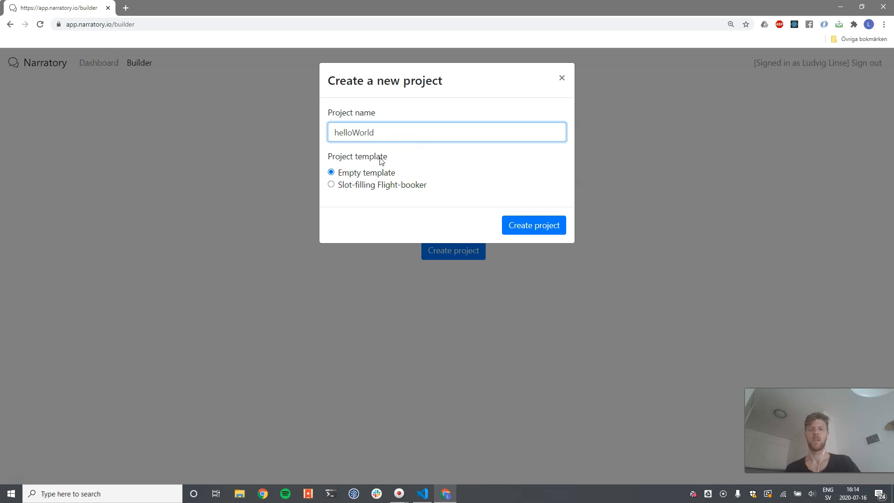
left_click(529, 229)
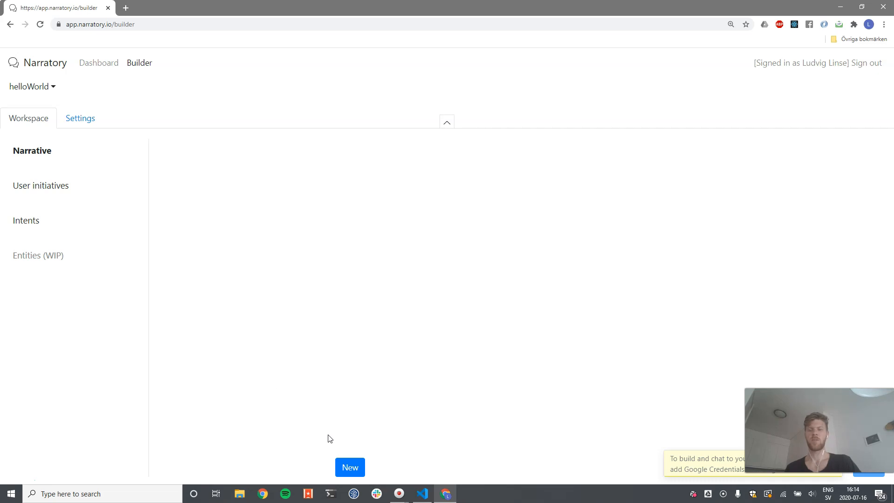
Add a new bot turn to the narrative and rename it greeting
left_click(345, 463)
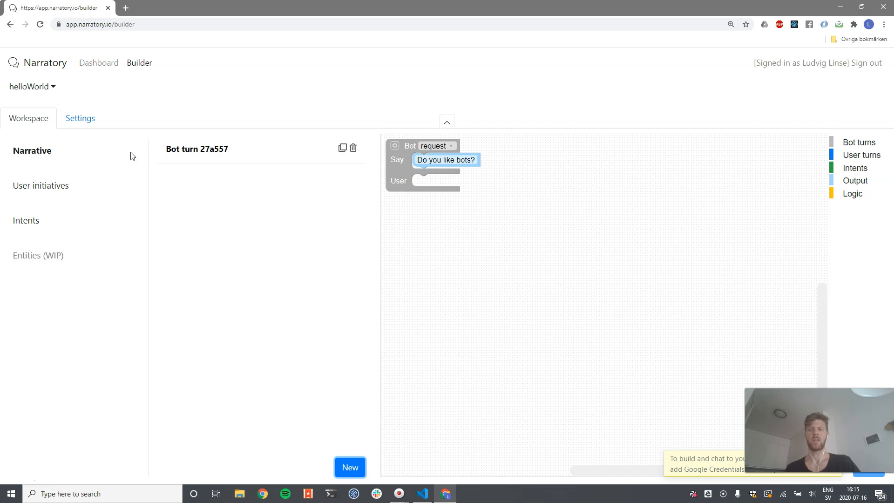
left_click(217, 148)
key("ctrl+a")
type("greeting")
key("Return")
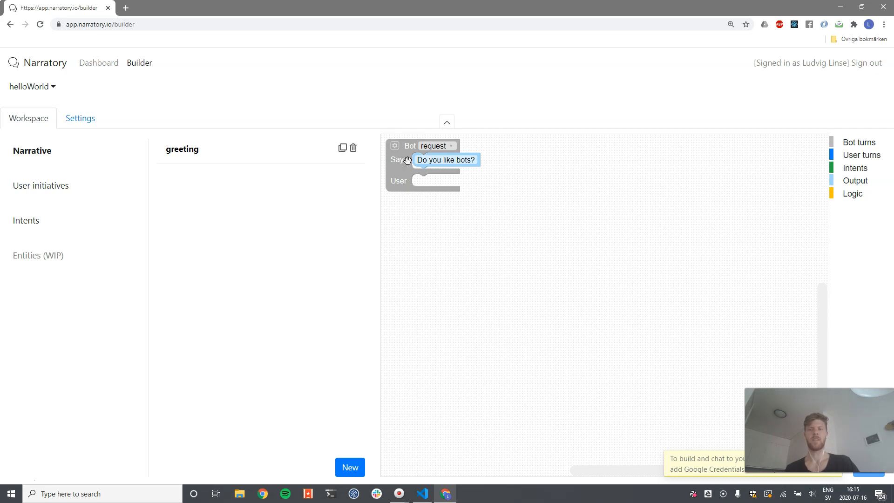
Change the greeting bot turn's type from request to reply
left_click(451, 146)
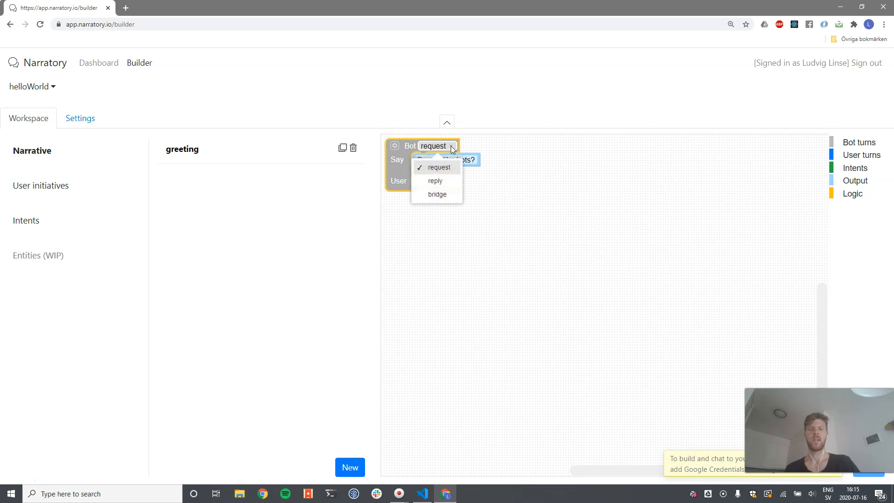
left_click(403, 165)
left_click_drag(403, 165, 411, 168)
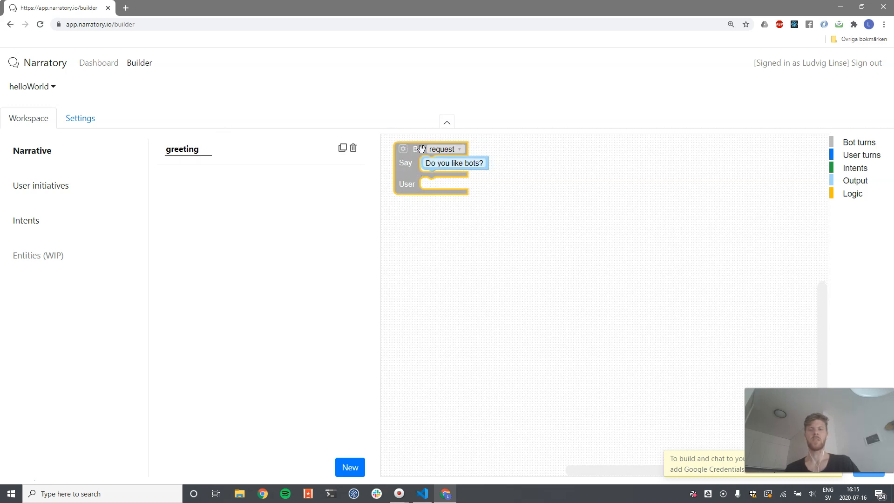
left_click(446, 149)
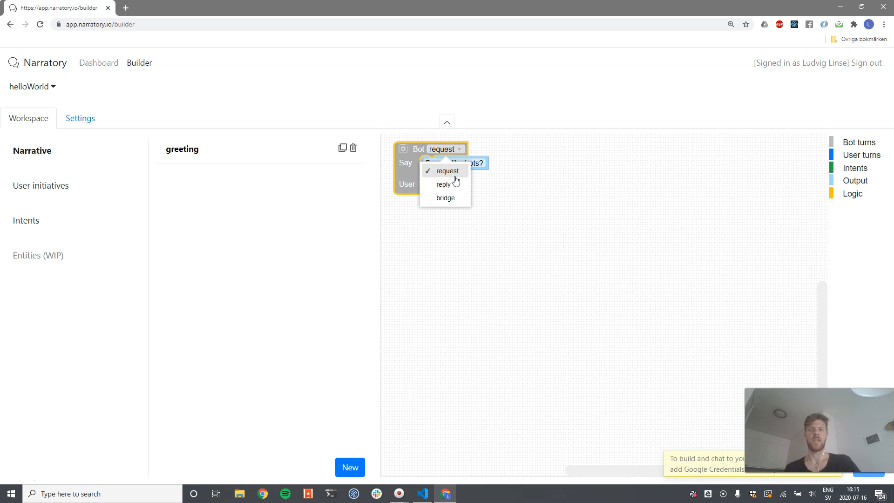
left_click(456, 184)
Set the greeting turn's Say text to "hello there"
left_click(459, 163)
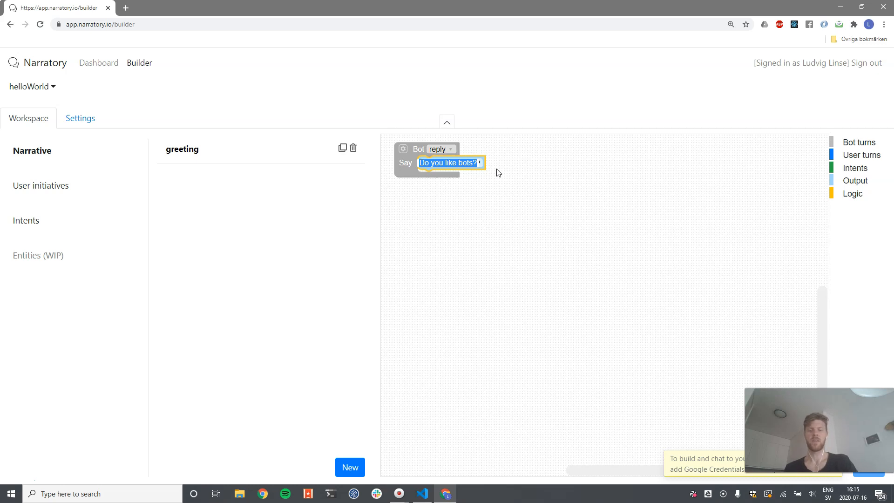
type("G")
type("ello there")
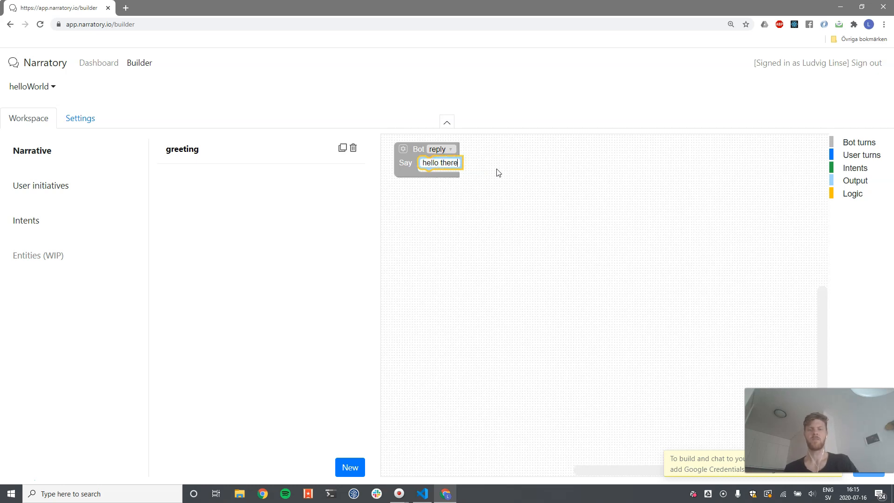
Duplicate the Say text block, attach it below "hello there", and set it to "hi"
left_click(458, 161)
left_click(461, 159)
key("ctrl+c")
key("ctrl+v")
left_click_drag(459, 191, 442, 176)
left_click(441, 176)
type("hi")
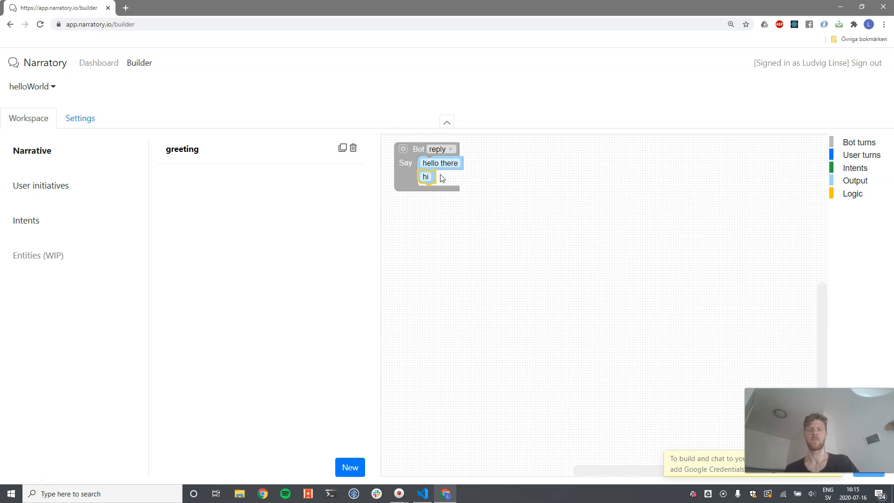
left_click(505, 205)
Add another bot turn and rename it queryMood
left_click(351, 466)
left_click(219, 182)
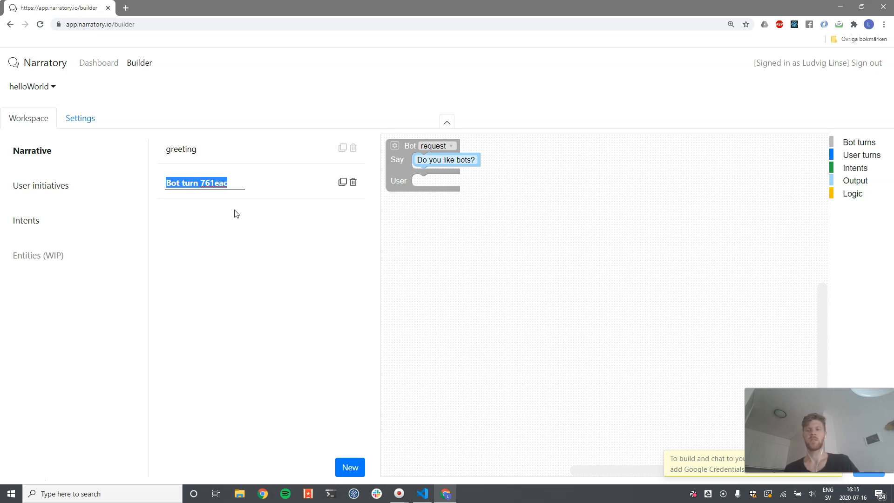
triple_click(208, 185)
type("q")
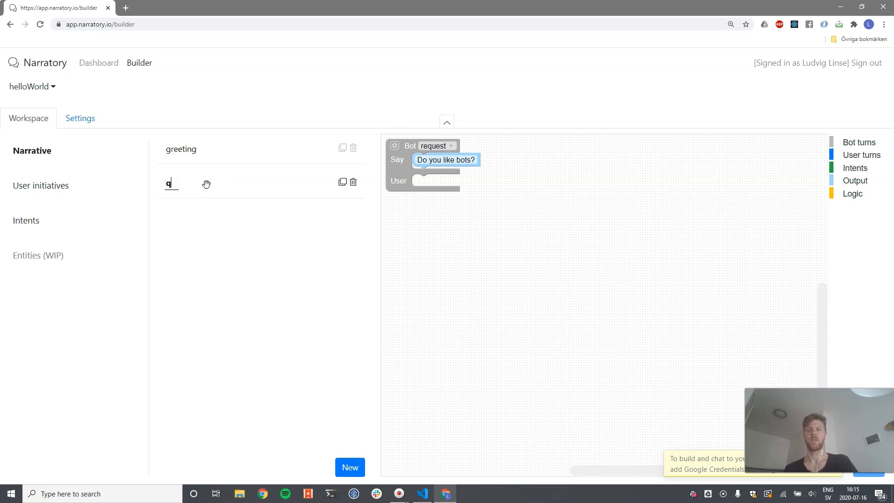
type("ueryMood")
key("Return")
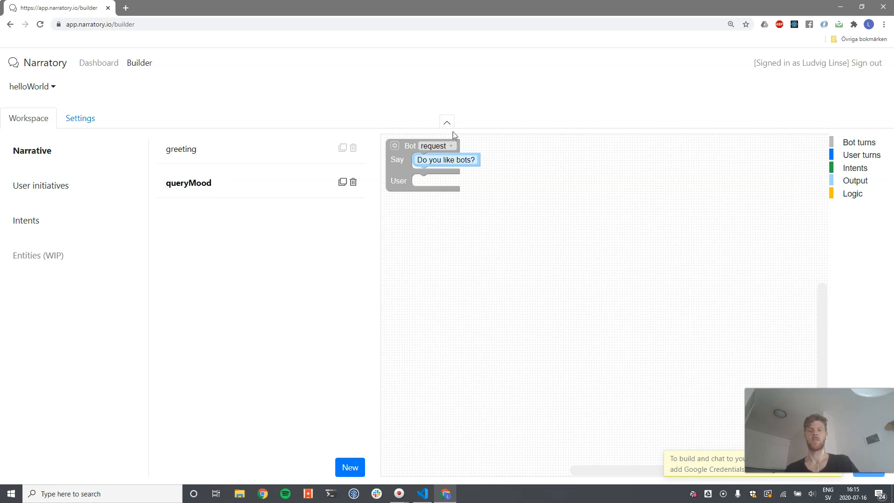
Set the queryMood turn's Say text to "How are you doing?"
left_click(451, 160)
type("How")
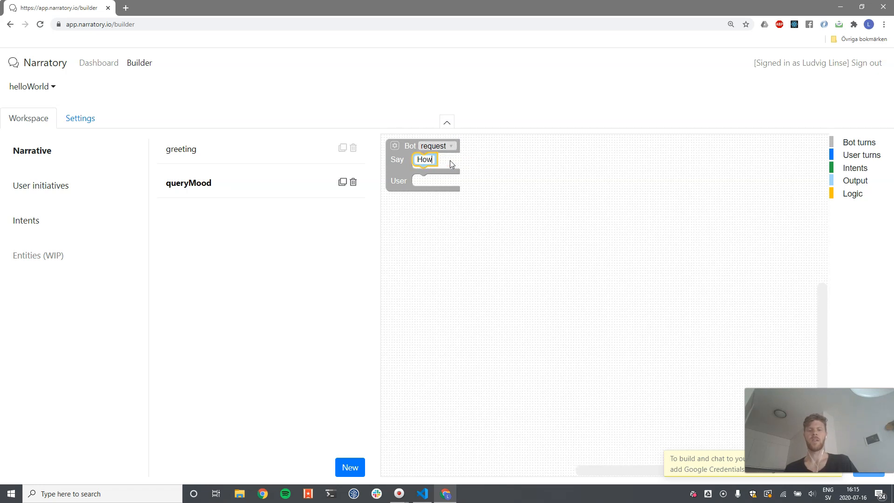
type(" are you doing?")
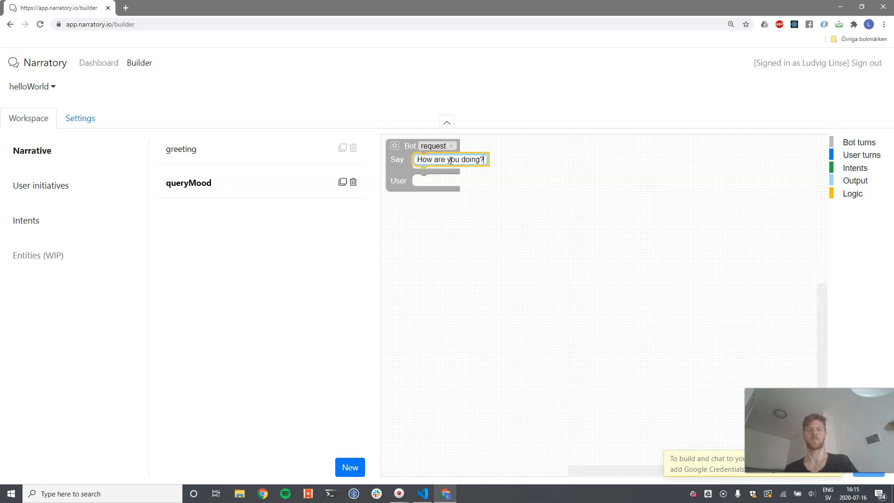
key("Return")
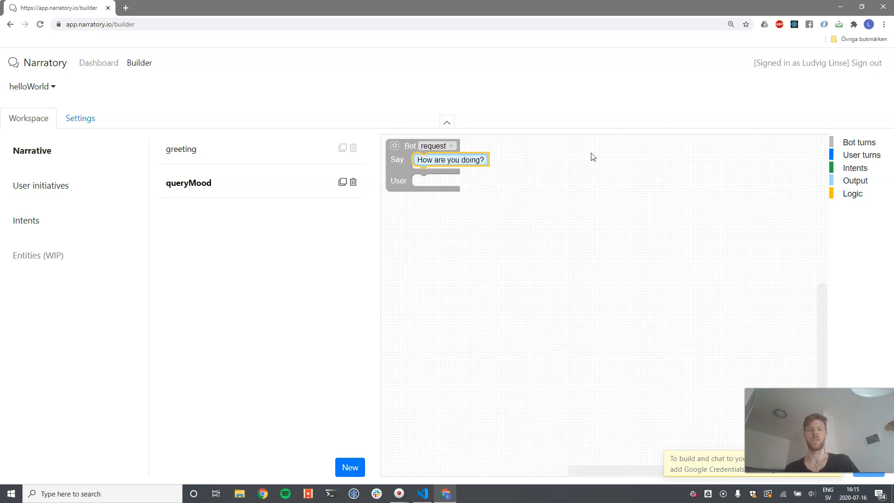
Attach a user turn block from the User turns category into the queryMood turn's User slot
left_click(854, 155)
left_click(724, 241)
left_click_drag(724, 240, 434, 214)
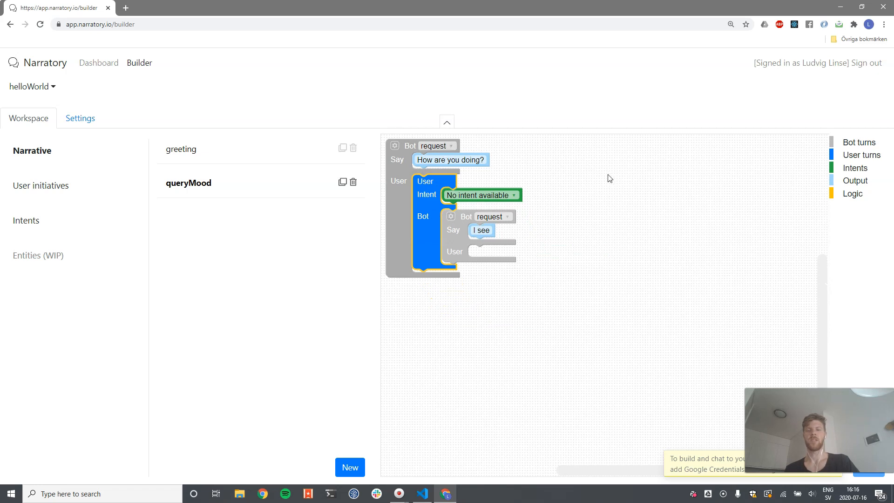
left_click(514, 189)
left_click(450, 241)
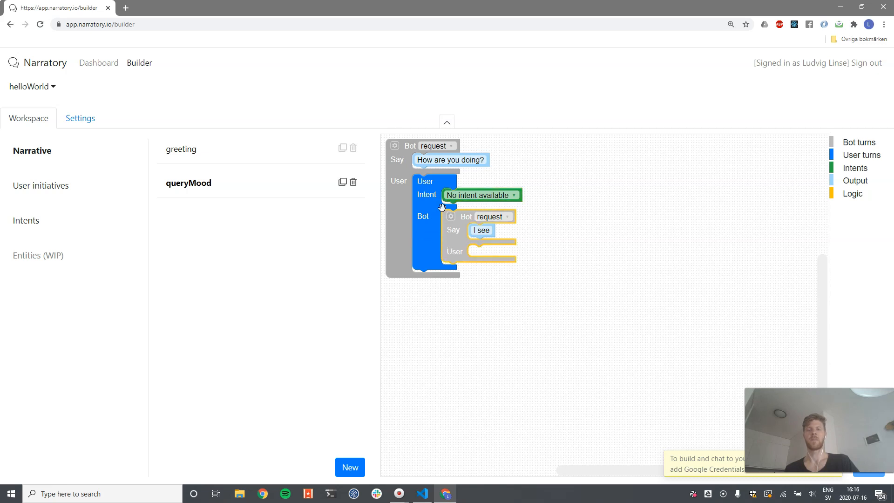
left_click(476, 195)
left_click(539, 201)
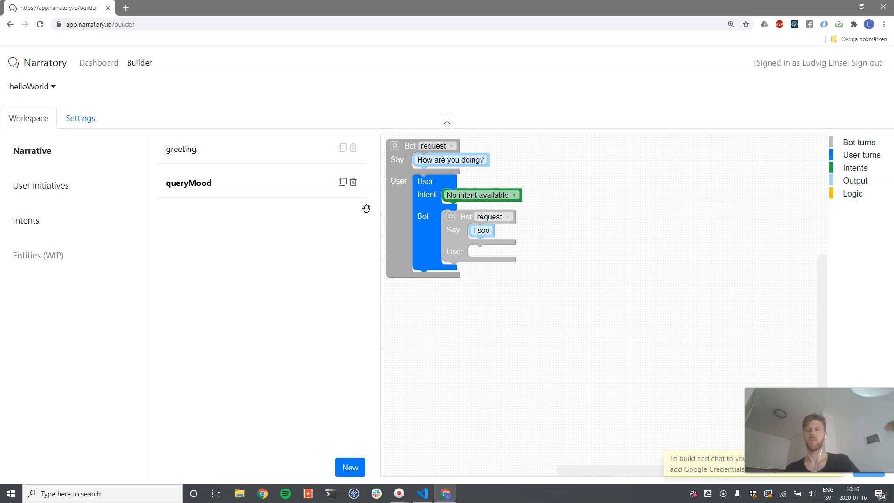
Create a new intent and name it doingWell
left_click(31, 225)
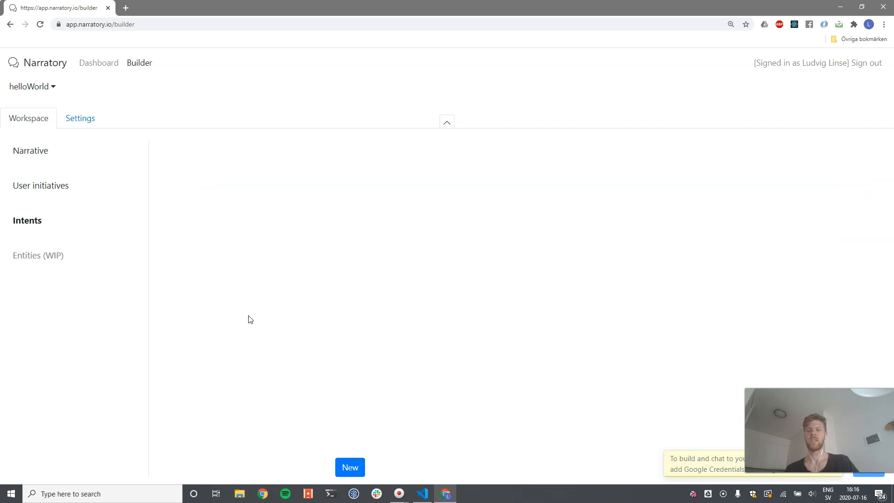
left_click(340, 467)
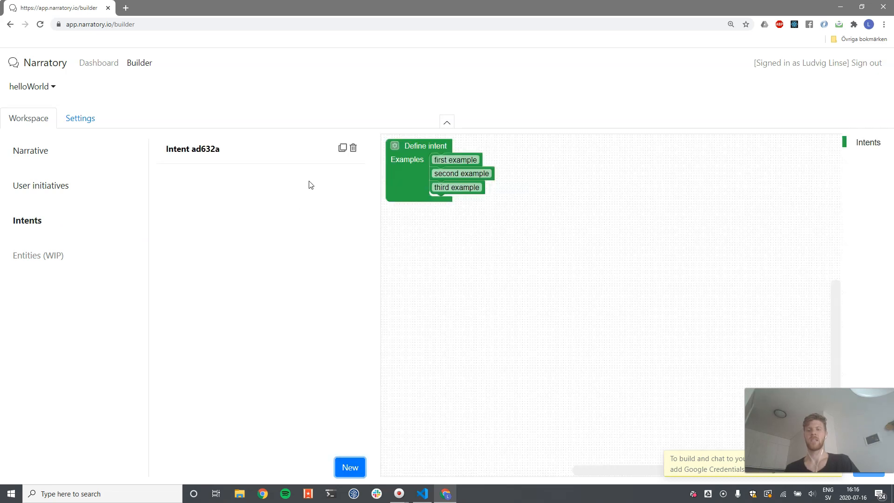
left_click(202, 150)
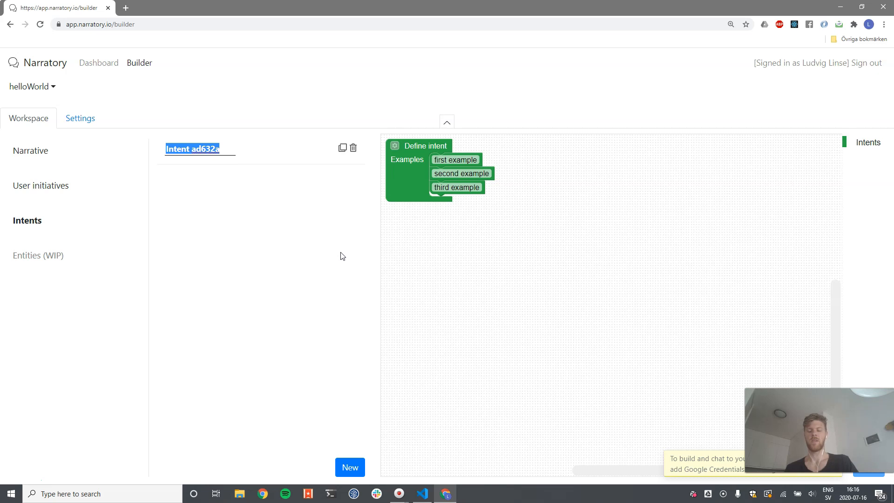
type("goingWell")
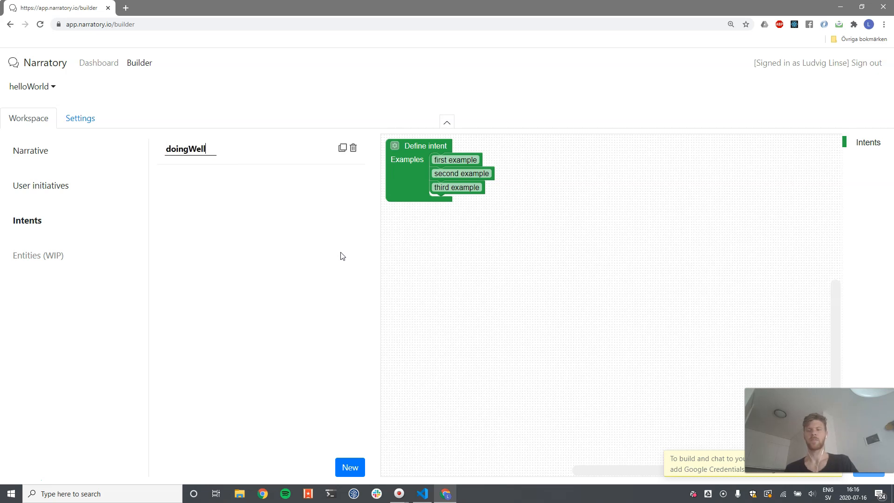
Replace the doingWell intent's examples with good, well and great
left_click(471, 160)
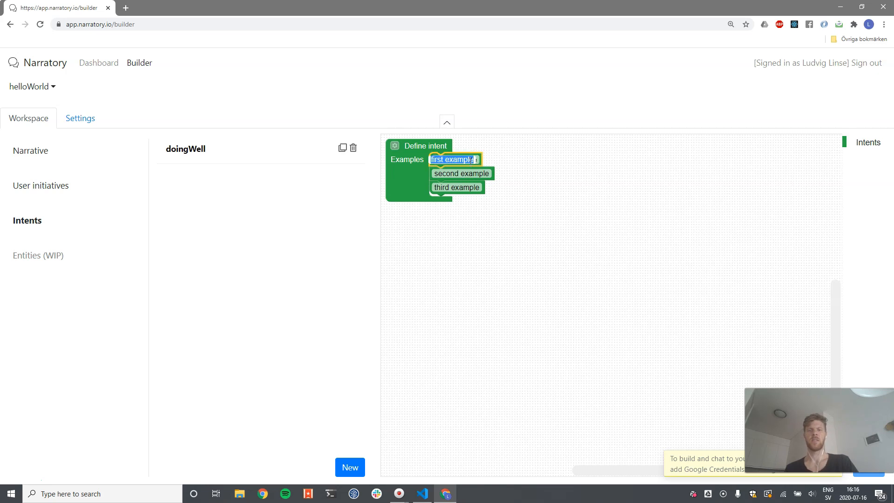
type("good")
left_click(465, 175)
type("well")
left_click(458, 190)
type("great")
key("Return")
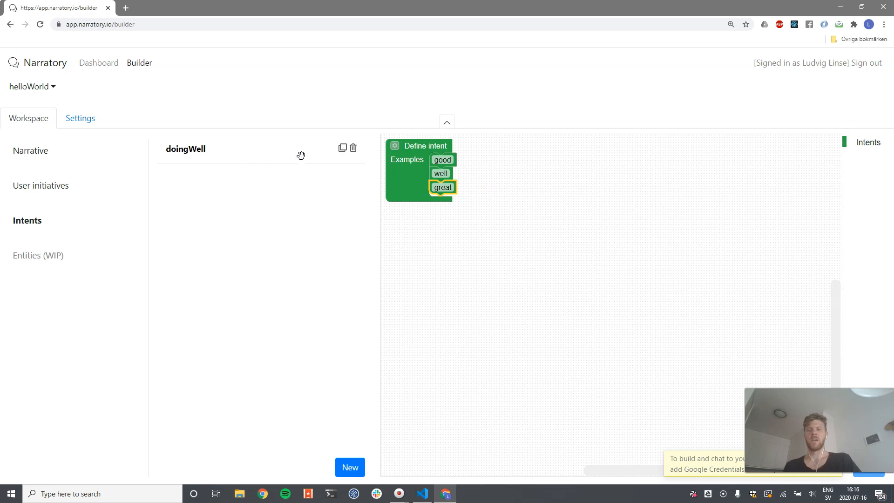
Duplicate the doingWell intent and rename the copy doingBad
left_click(341, 149)
double_click(226, 181)
type("doingBad")
key("Return")
Change the doingBad intent's examples to bad, not good and not great
left_click(443, 160)
type("be")
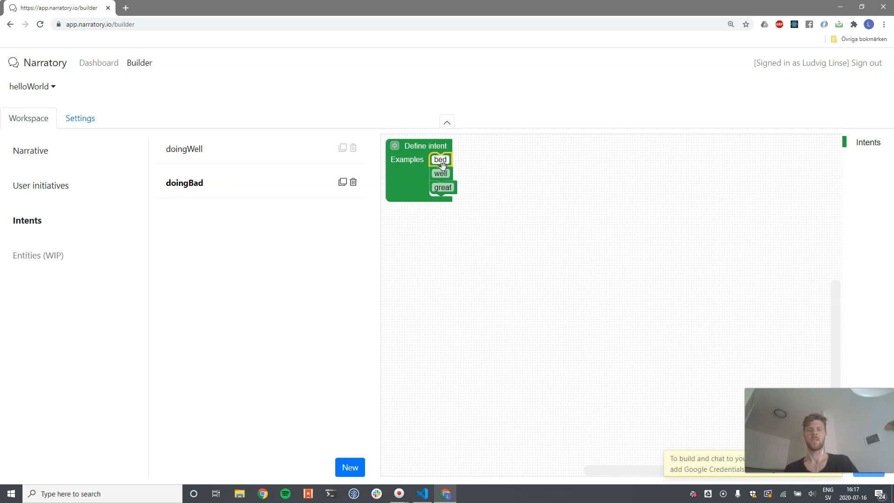
key("BackSpace")
type("ad")
left_click(438, 173)
type("not good")
left_click(439, 188)
type("not great")
key("Return")
Duplicate an example block in doingBad and add it as a fourth example, not well
left_click(468, 173)
key("ctrl+c")
key("ctrl+v")
left_click_drag(481, 224, 453, 196)
left_click(452, 200)
type("not well")
key("Return")
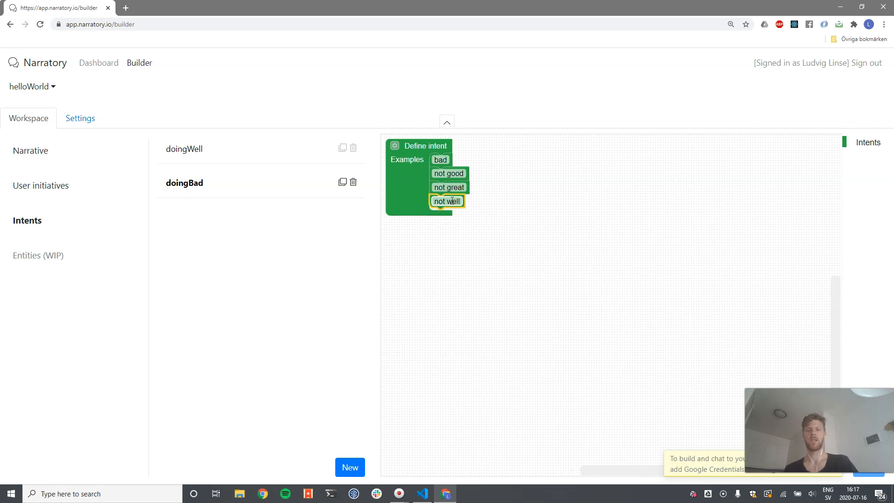
Review the doingWell and doingBad intents' examples, then return to the narrative
left_click(309, 150)
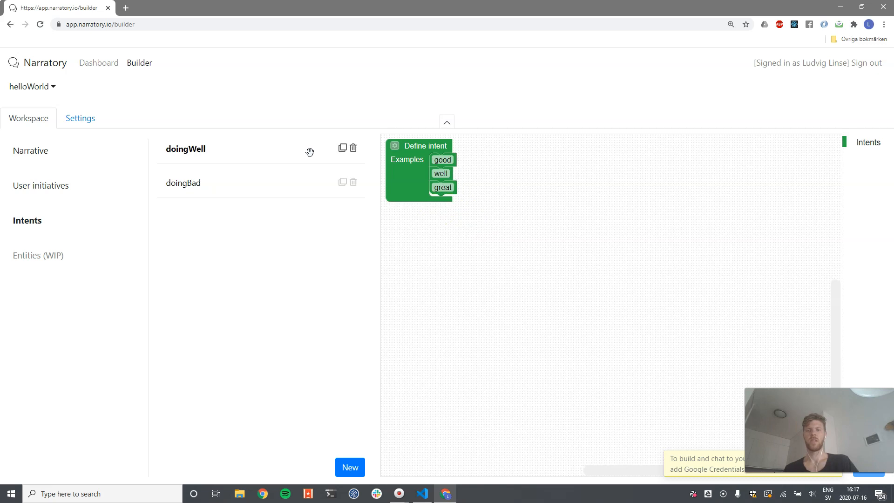
left_click(281, 179)
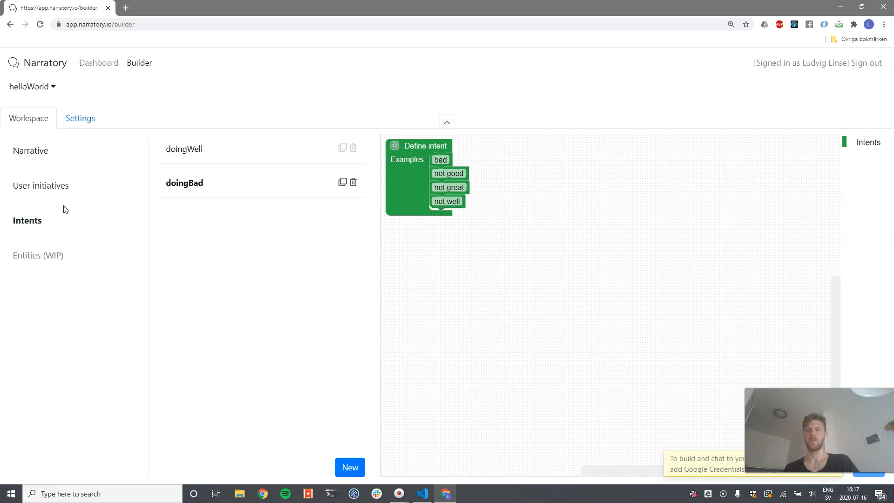
left_click(38, 152)
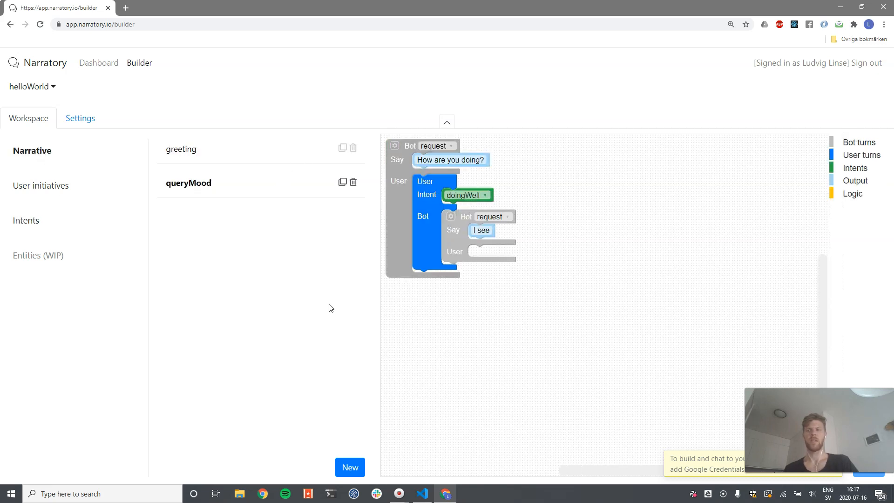
Inspect the intent options offered in the queryMood user turn's intent dropdown
left_click(479, 197)
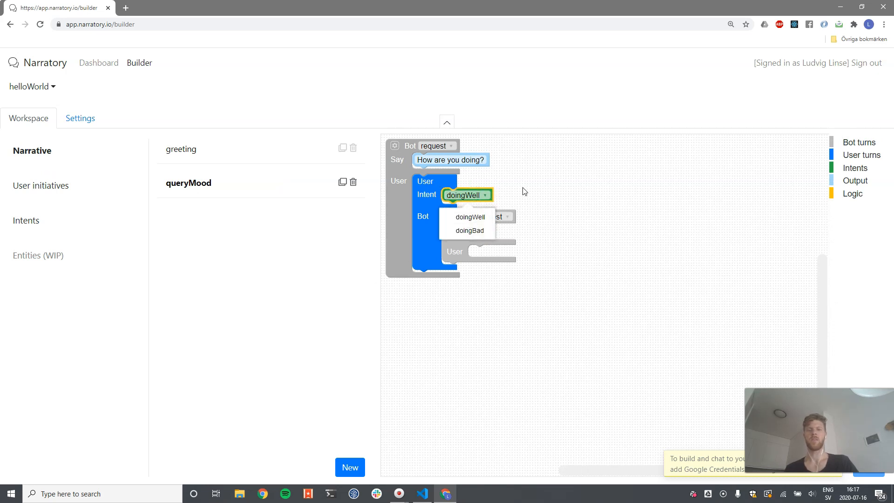
left_click(524, 190)
left_click(479, 198)
left_click(544, 194)
Duplicate the user turn block and attach the copy below the first one in queryMood
left_click(427, 201)
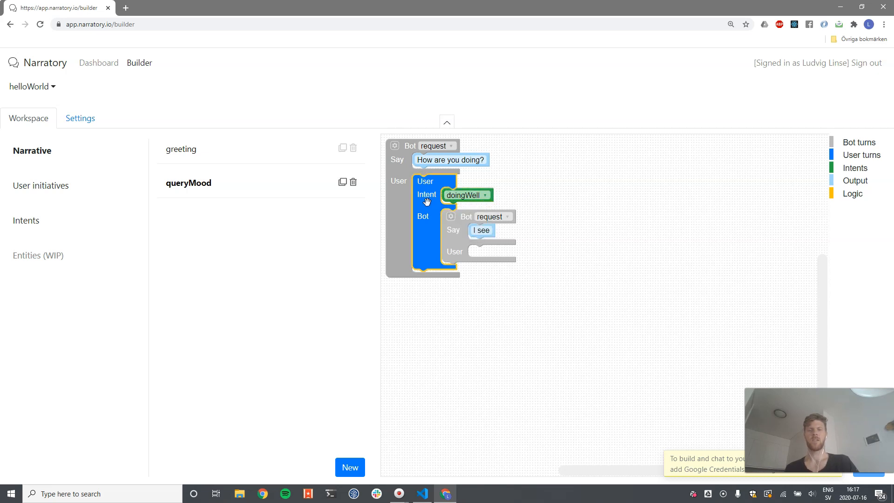
key("ctrl+c")
key("ctrl+v")
left_click_drag(429, 208, 422, 297)
Set the second queryMood user turn's intent to doingBad
left_click(470, 198)
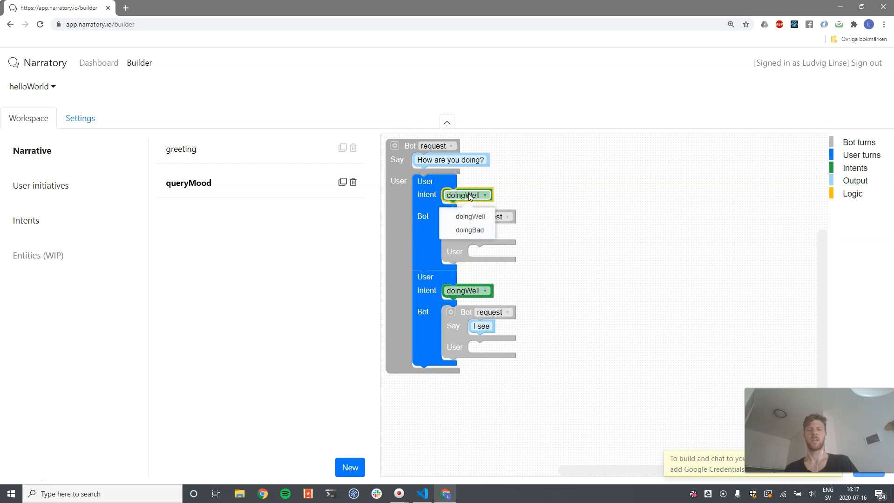
left_click(484, 293)
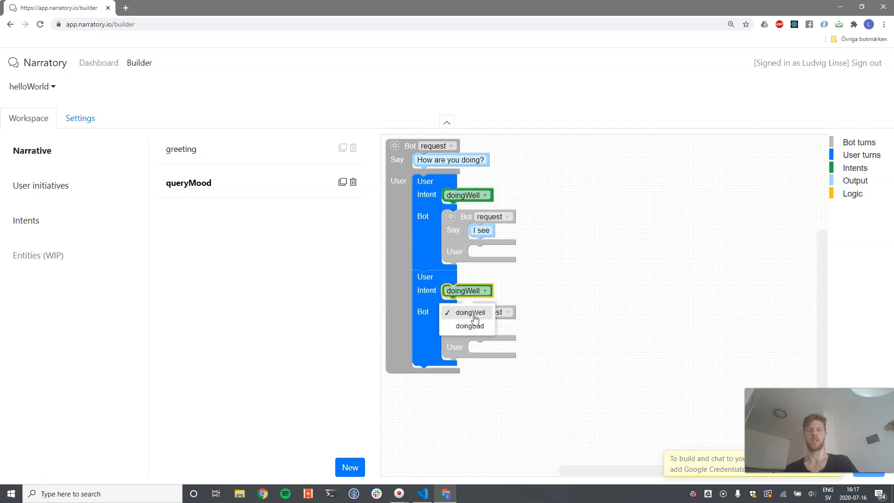
left_click(471, 322)
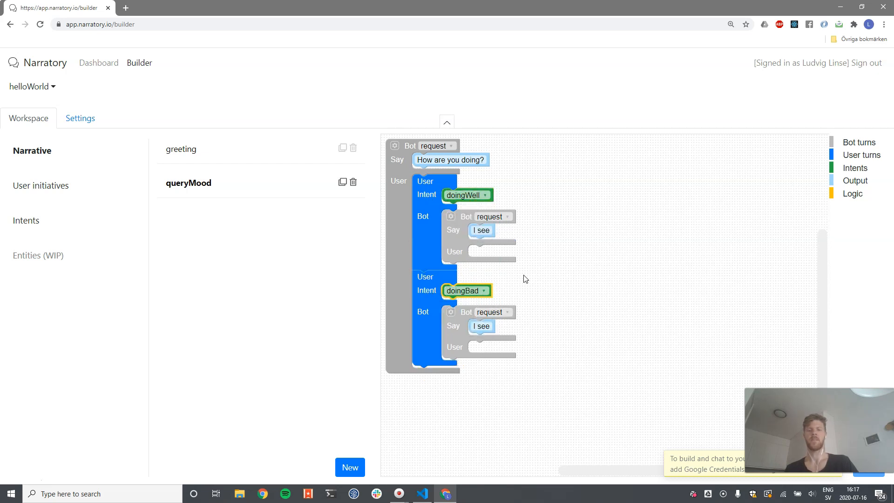
Make the doingBad branch's bot turn a reply saying "I'm sorry to hear"
left_click(495, 315)
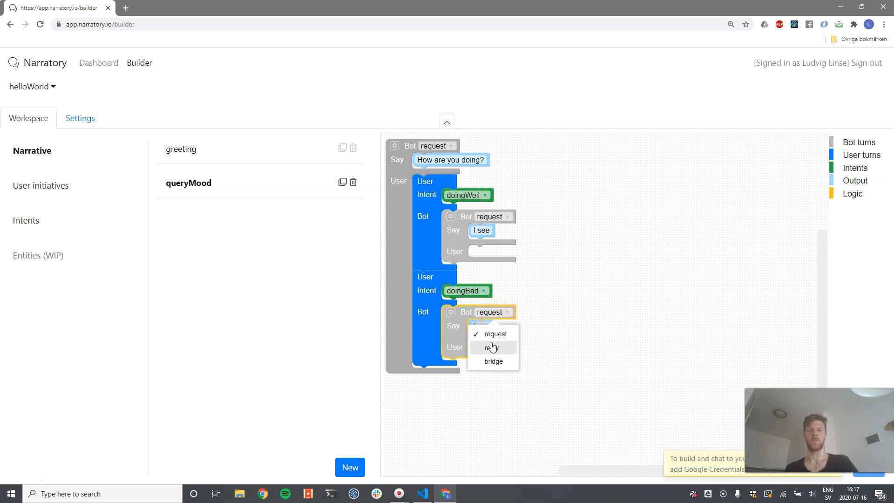
left_click(491, 345)
left_click(479, 322)
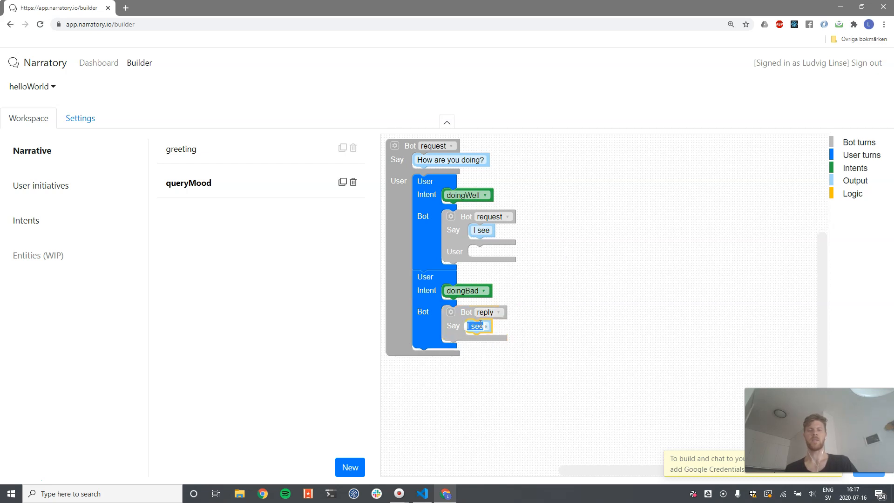
type("I'm sorr")
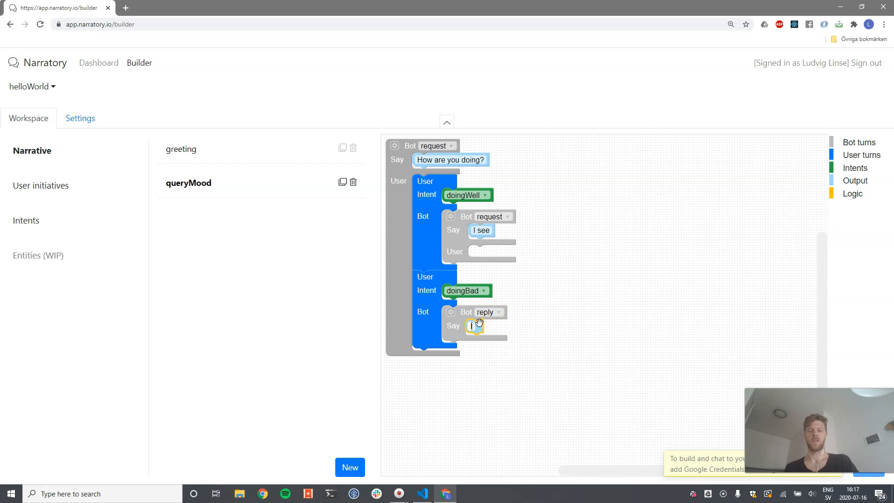
key("BackSpace")
key("BackSpace")
type("or")
key("BackSpace")
key("BackSpace")
type("rroy")
key("BackSpace")
key("BackSpace")
type("yo to hear")
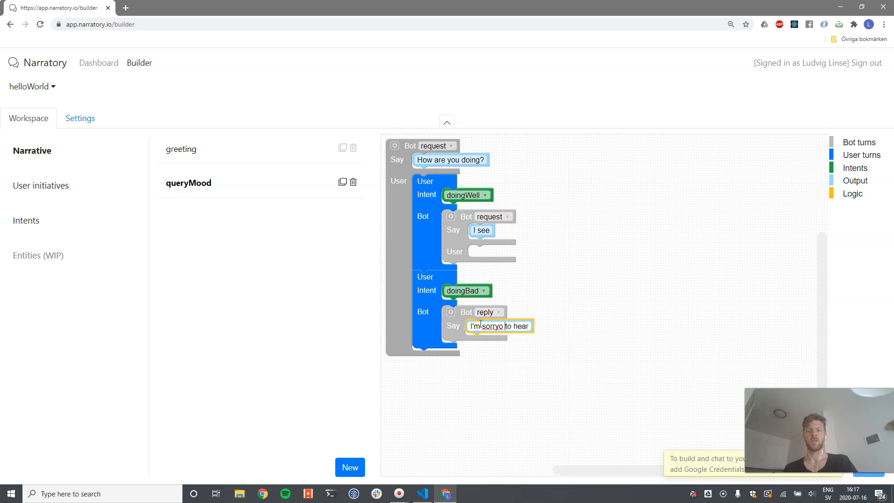
key("BackSpace")
left_click(542, 263)
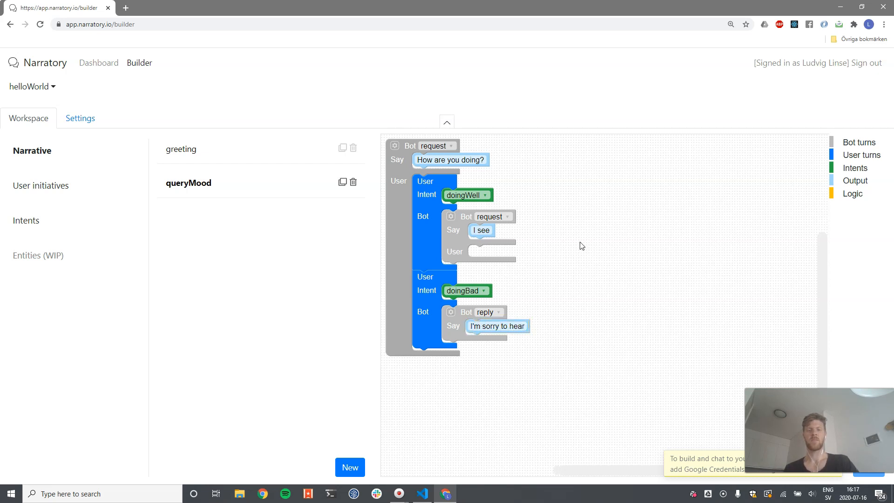
Change the doingWell bot turn's text to "Oh really. Sounds great. Did anything special happen today?"
left_click(491, 228)
left_click(487, 230)
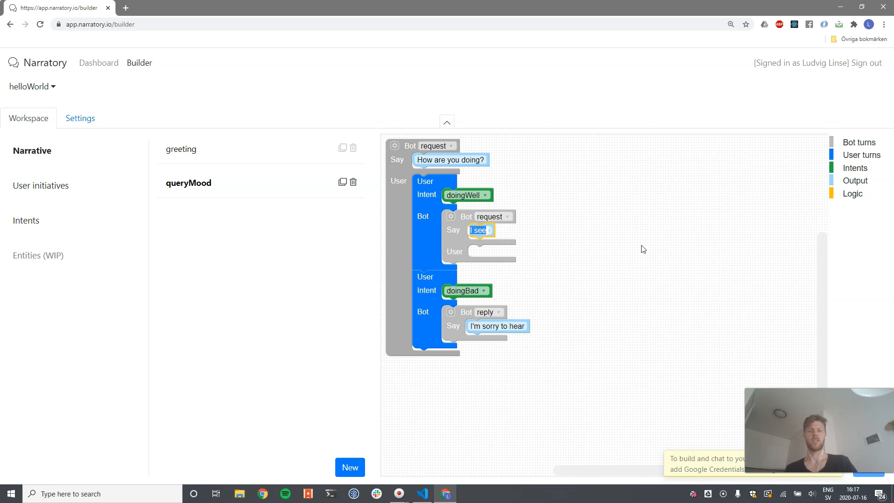
type("Oh really. Th")
key("BackSpace")
key("BackSpace")
type("Sounds great. ")
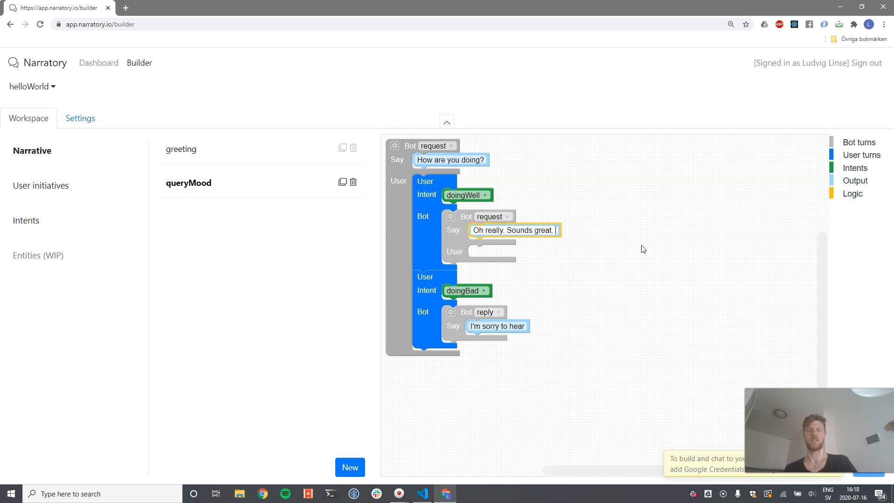
type("Did anyt")
type("hing")
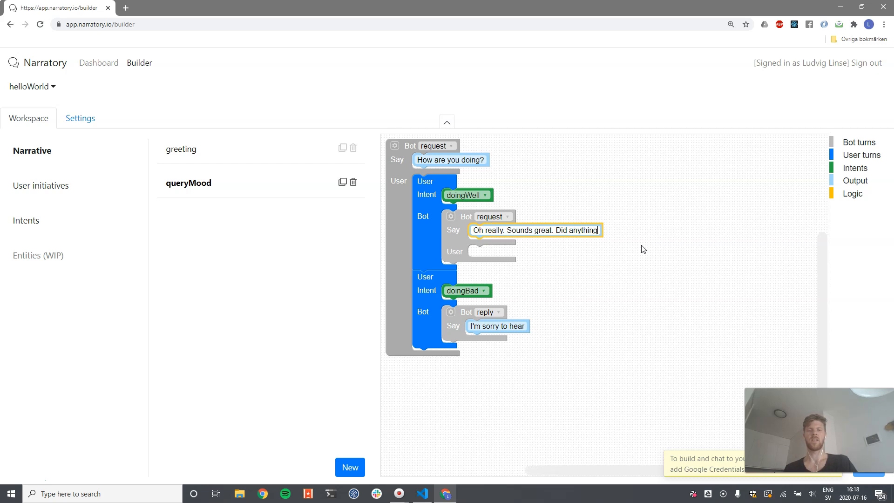
type(" special happen today?")
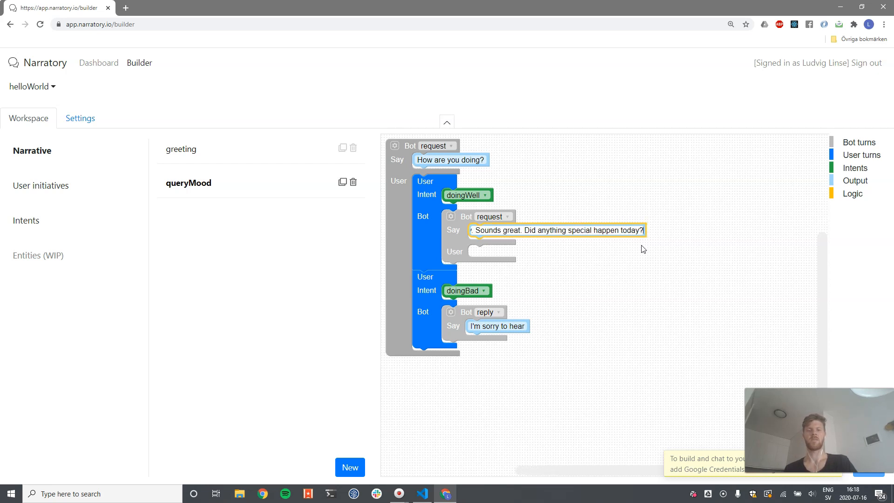
key("Return")
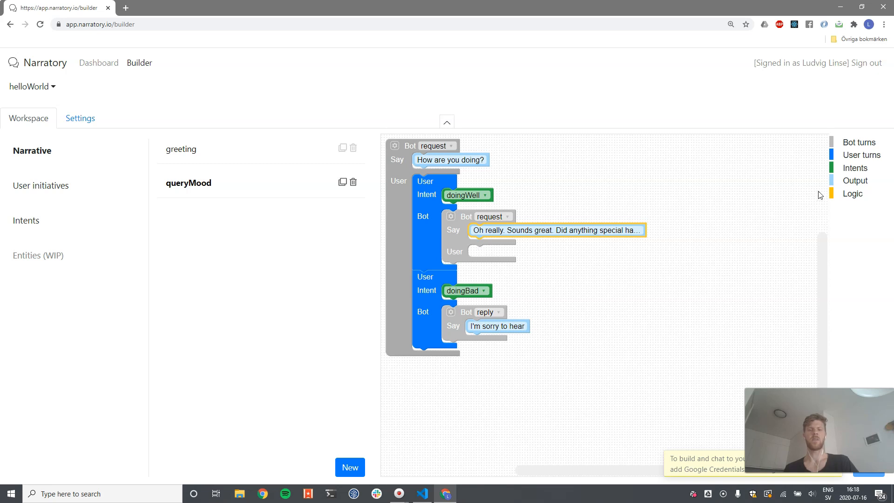
Attach a user turn block to the user slot of the doingWell branch's bot turn
left_click(861, 155)
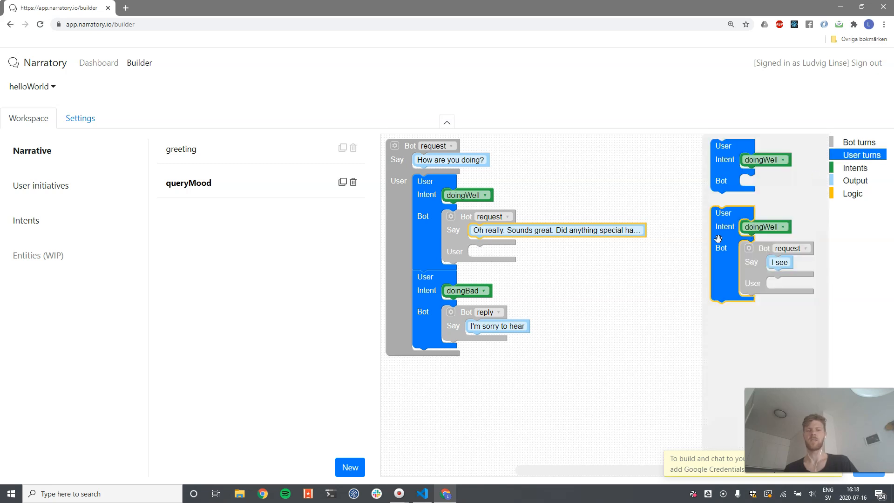
left_click_drag(718, 239, 476, 279)
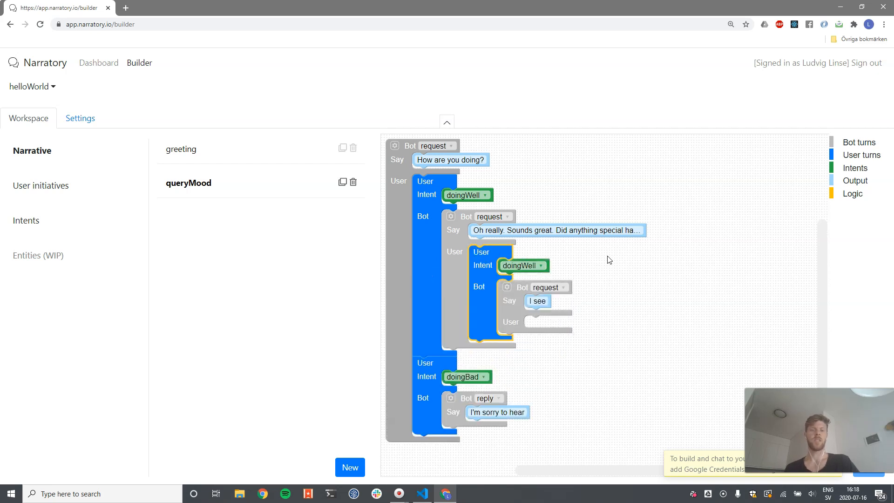
Replace the nested user turn's doingWell intent with the Anything intent
left_click(855, 167)
left_click_drag(784, 173, 533, 280)
left_click(545, 262)
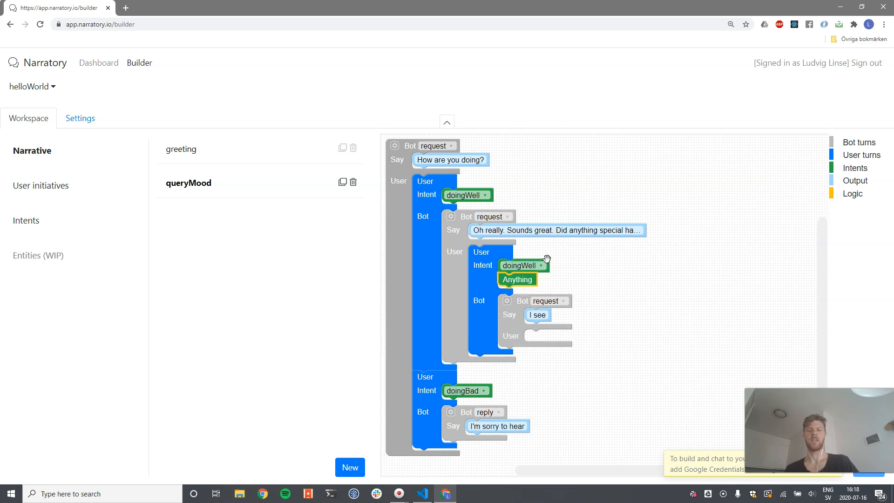
key("Delete")
Make the nested bot turn a reply and extend its text to "I see, that sounds good"
left_click(547, 288)
left_click(545, 321)
left_click(534, 301)
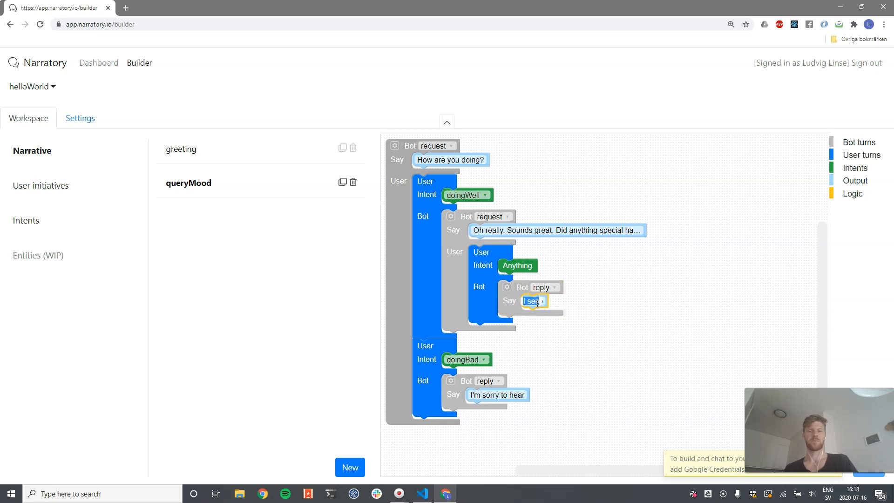
key("End")
type(", that sounds good")
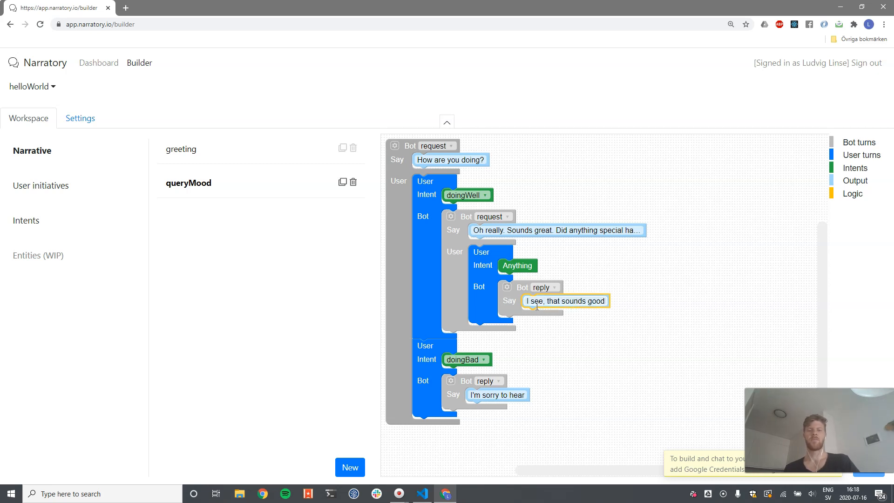
left_click(608, 336)
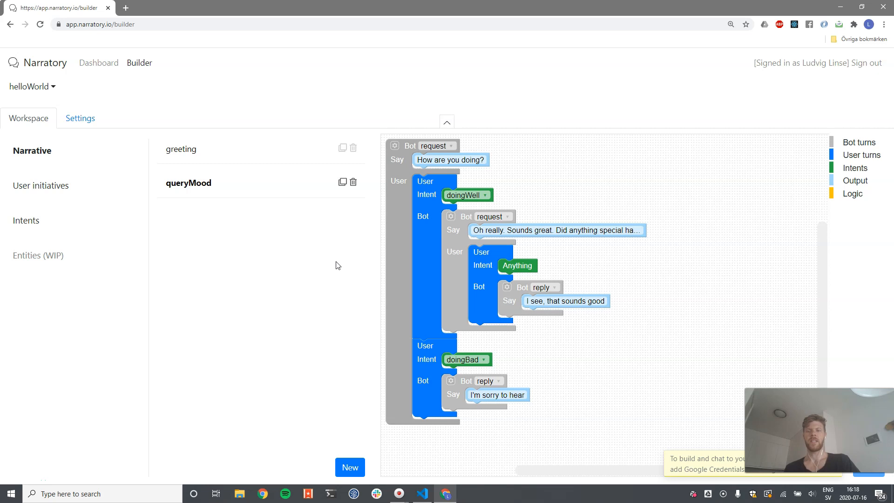
Create a new bot turn and rename it goodbye
left_click(343, 466)
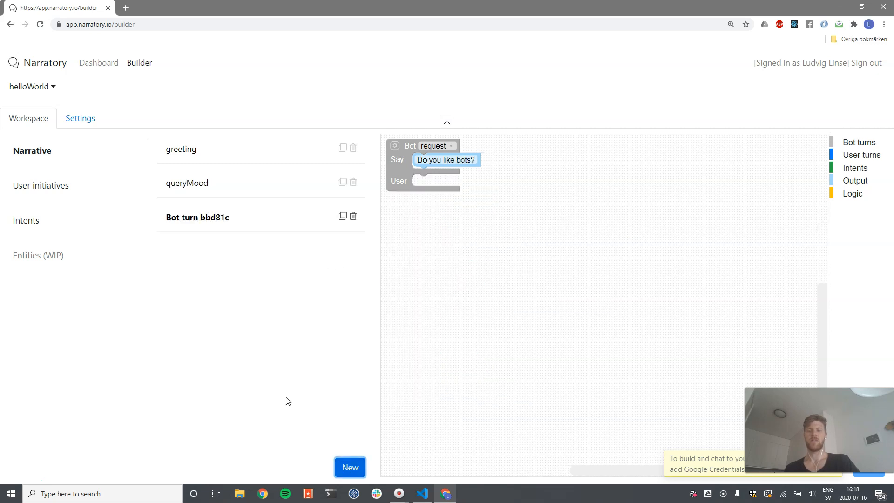
left_click(200, 217)
key("ctrl+a")
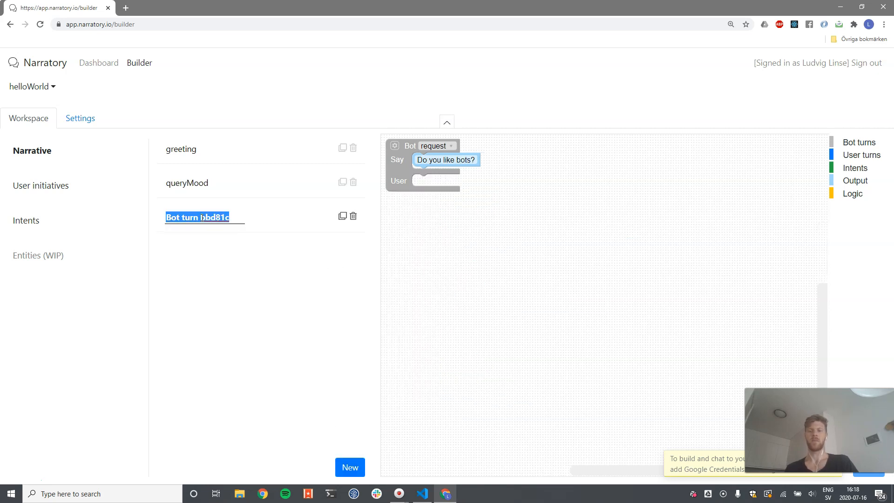
type("goodbye")
key("Return")
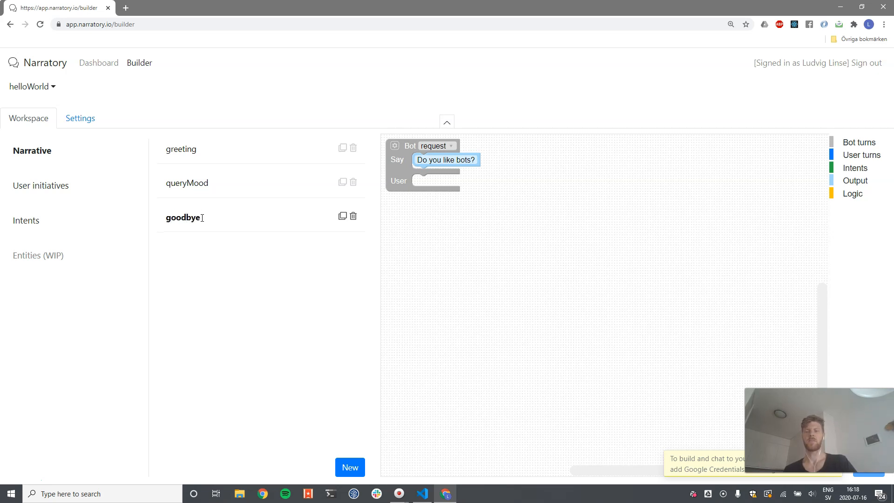
Make the goodbye turn a reply saying "bye, thanks for now"
left_click(434, 146)
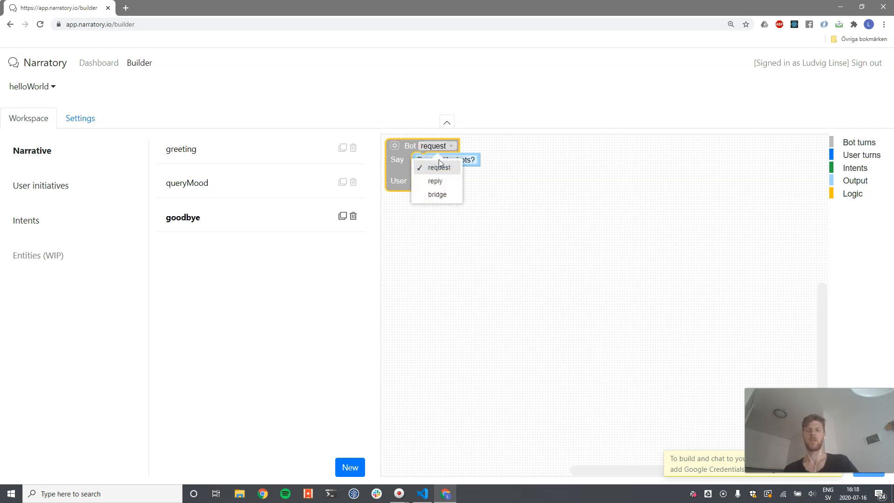
left_click(437, 181)
left_click(443, 160)
type("bye")
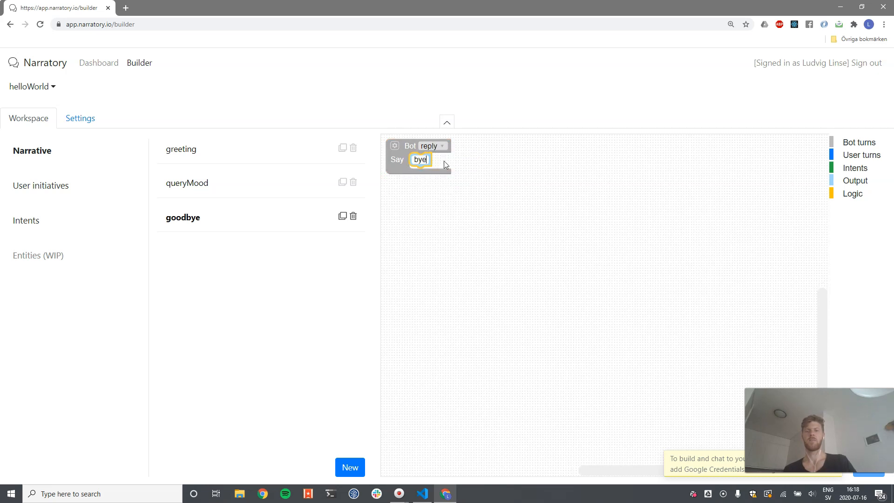
type(", thanks for now")
key("Return")
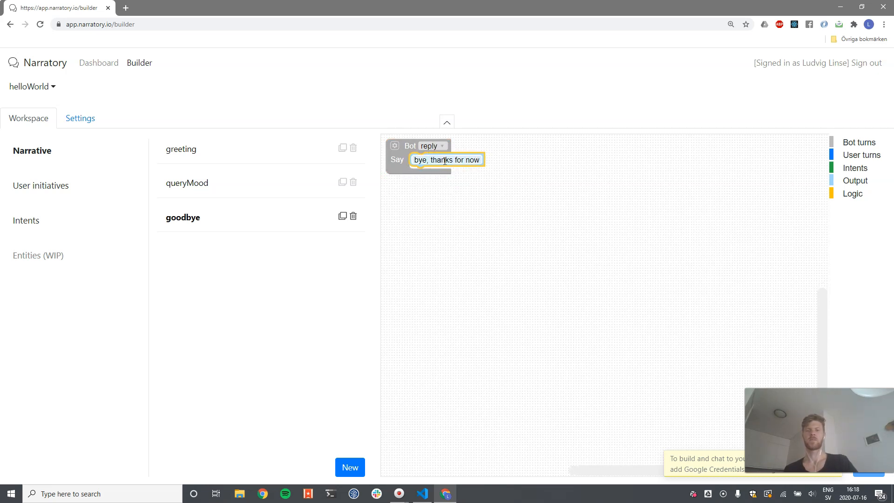
Review the greeting, queryMood and goodbye bot turns in turn
left_click(217, 186)
left_click(212, 148)
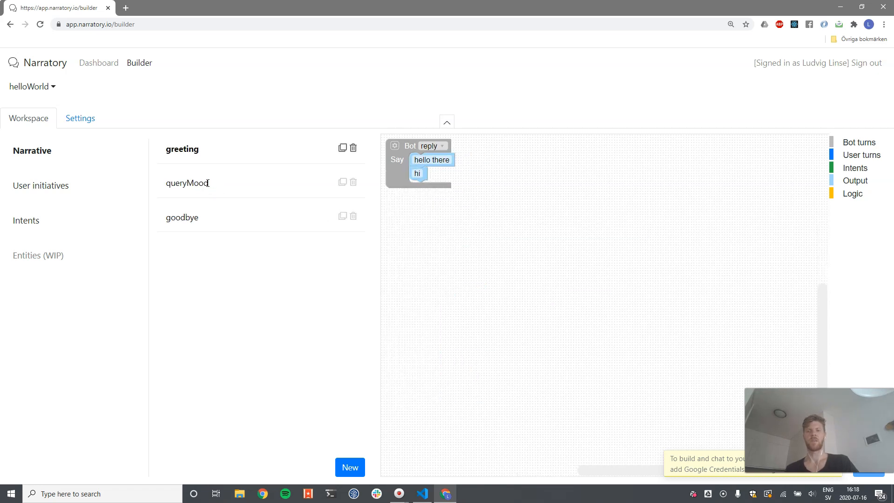
double_click(206, 185)
double_click(199, 215)
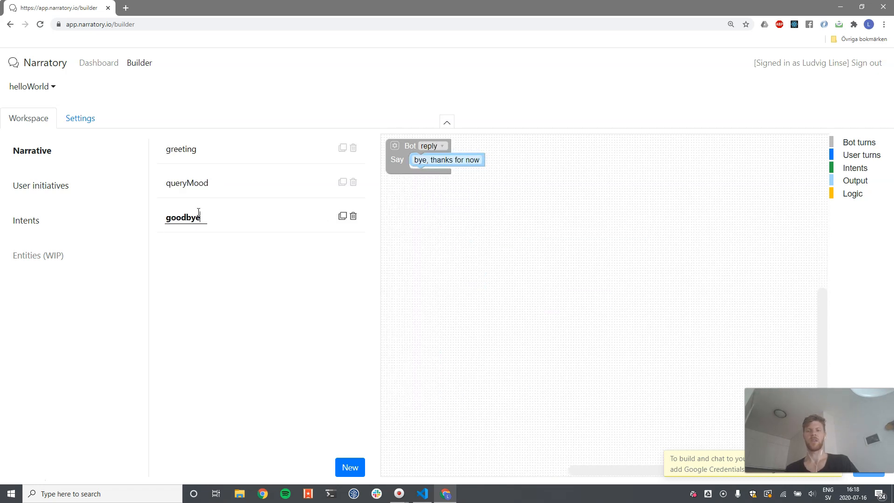
double_click(206, 148)
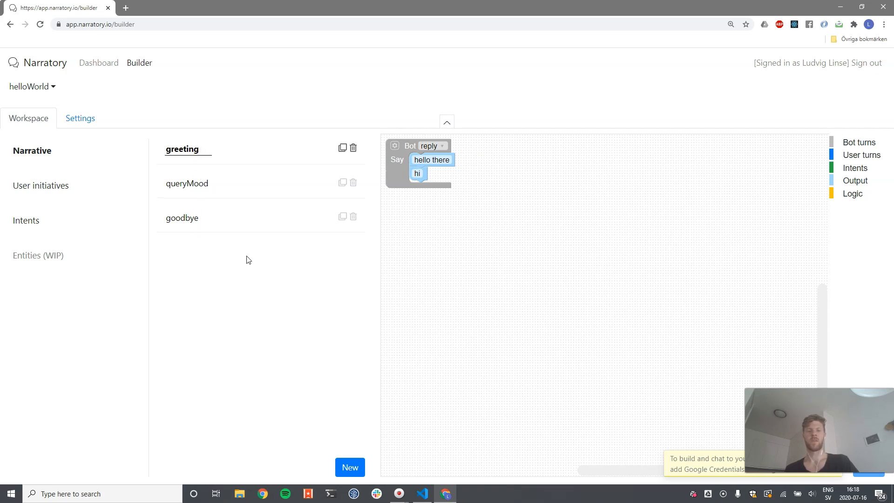
Try to build the agent
left_click_drag(819, 430, 570, 87)
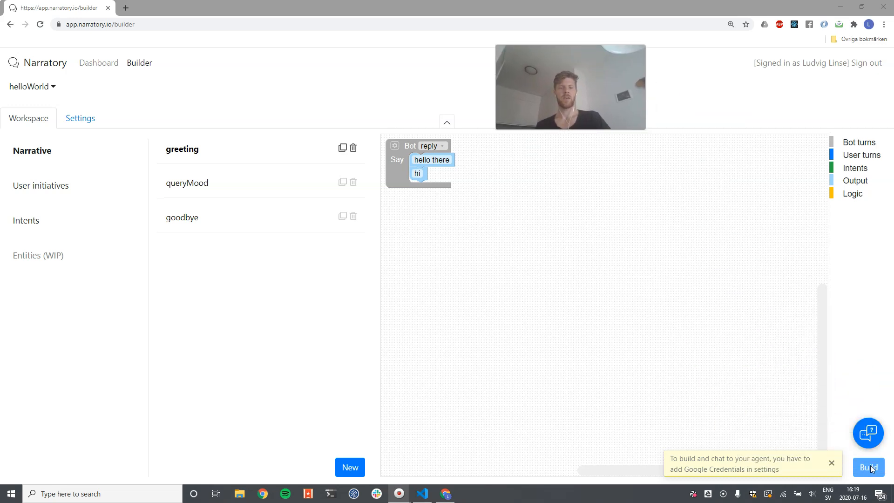
left_click(885, 455)
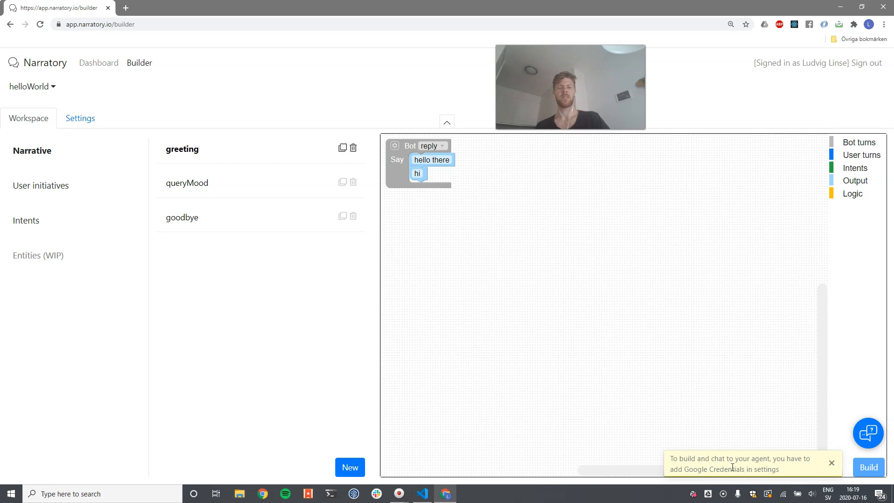
left_click(341, 373)
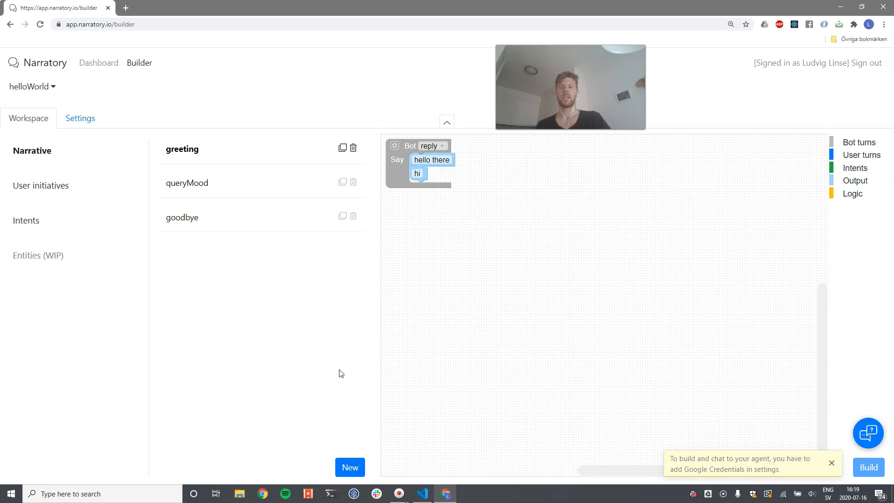
key("alt+Tab")
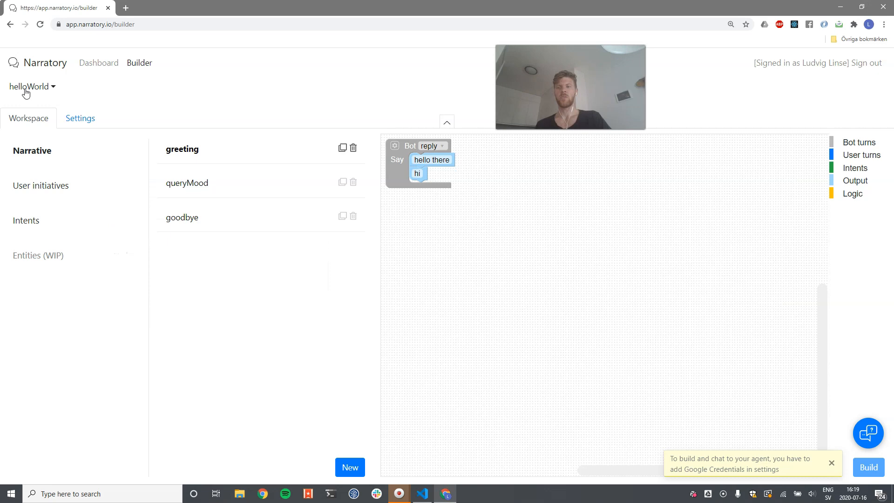
Copy the Google service-account credentials JSON from the code editor and paste it into the project settings' Google credentials field
left_click(82, 118)
left_click(99, 267)
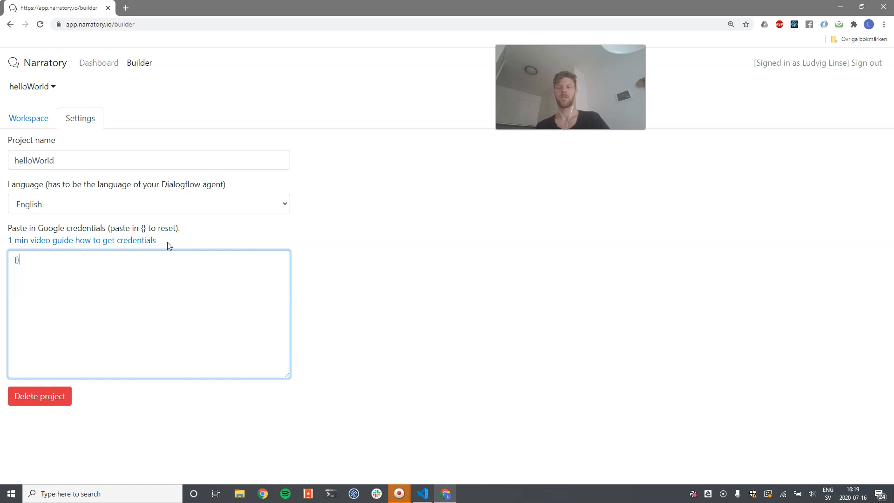
key("alt+Tab")
key("alt+Tab")
key("alt+Tab")
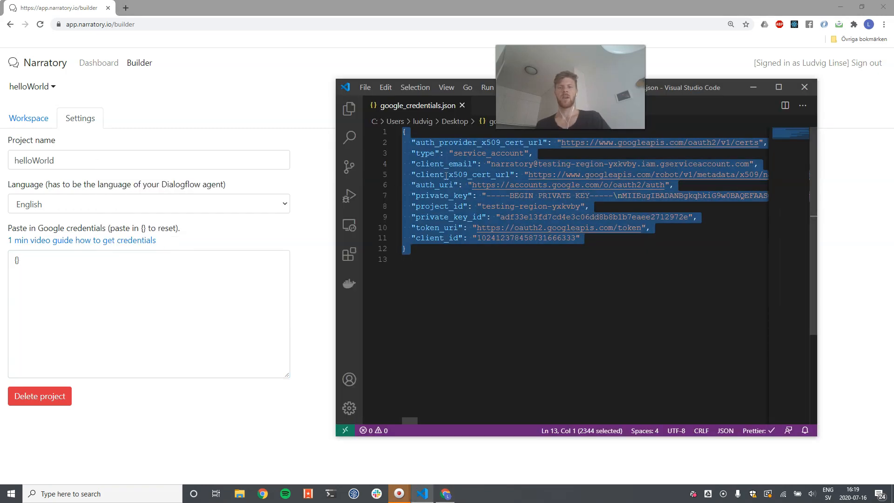
left_click(467, 164)
key("ctrl+a")
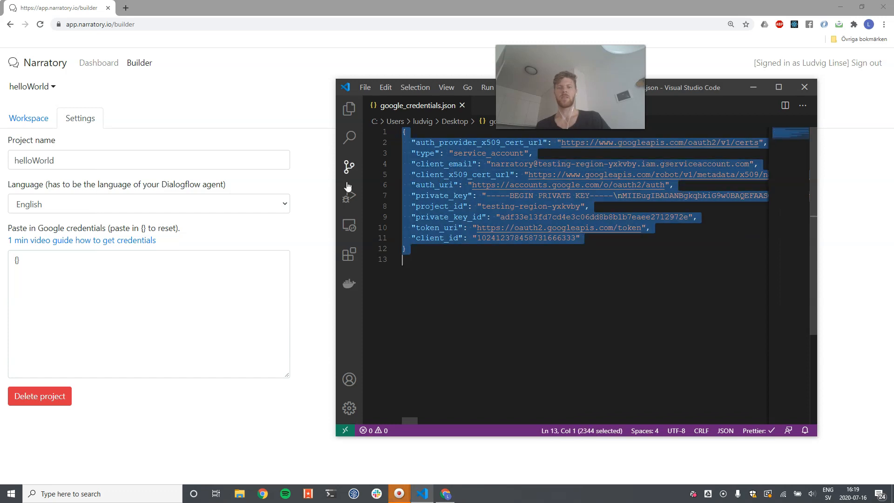
left_click(321, 207)
left_click(150, 289)
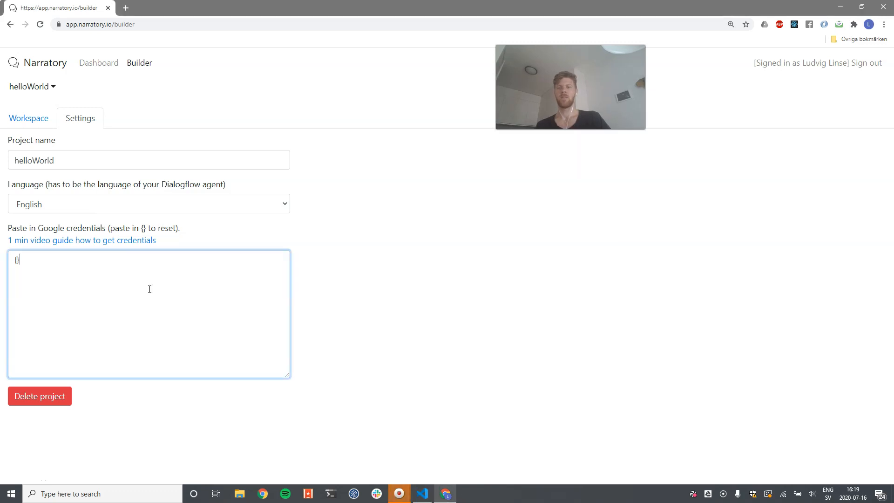
key("ctrl+v")
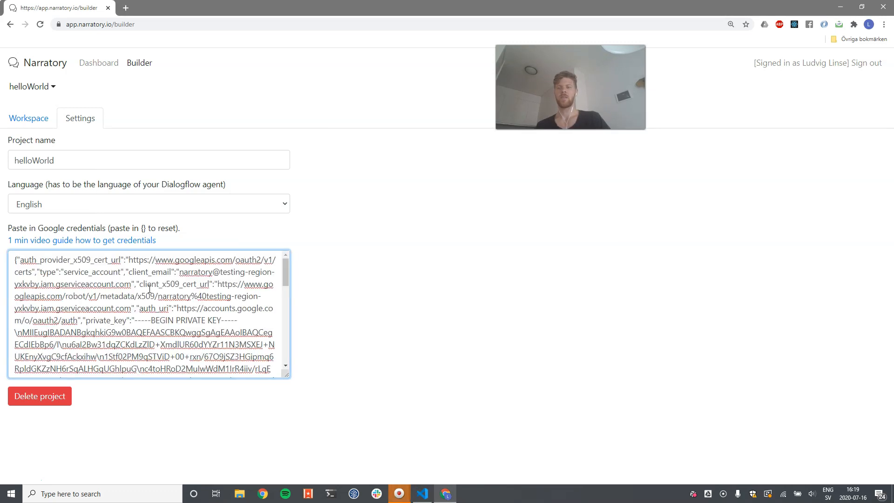
Return to the workspace and build the agent
left_click(43, 120)
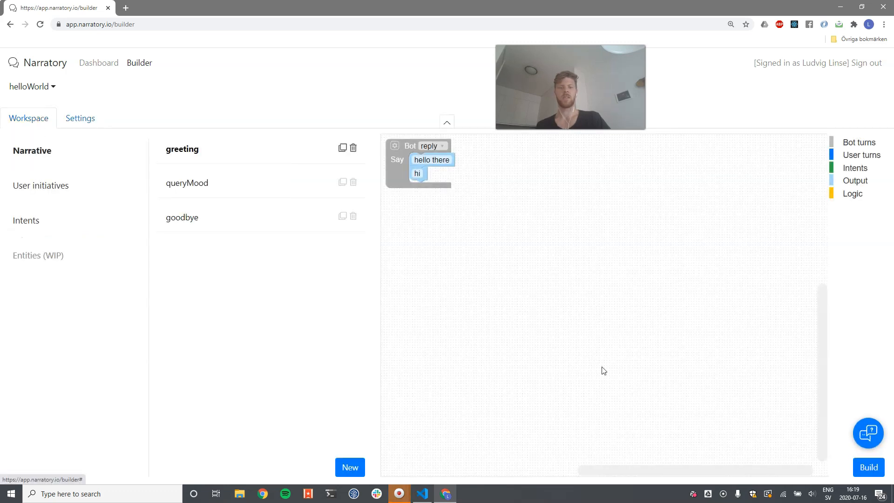
left_click(868, 467)
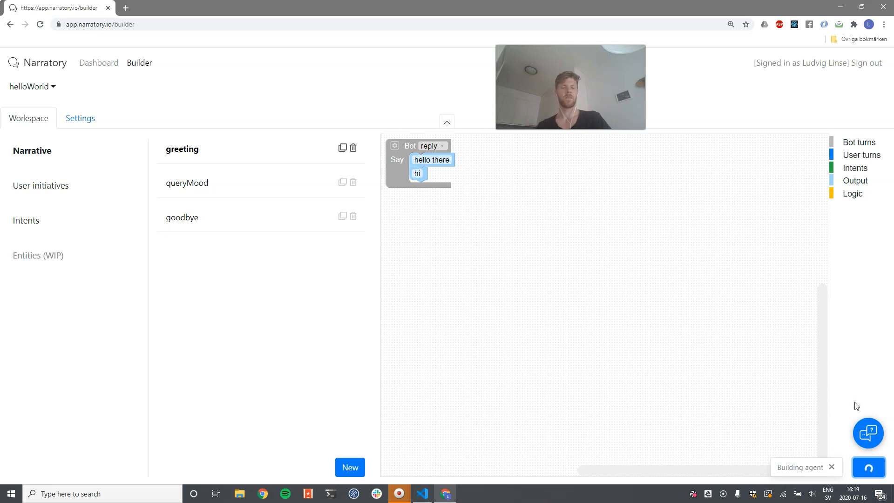
Open the test chat, start a new session and reply "Im doing good" and then "No not really"
left_click(868, 434)
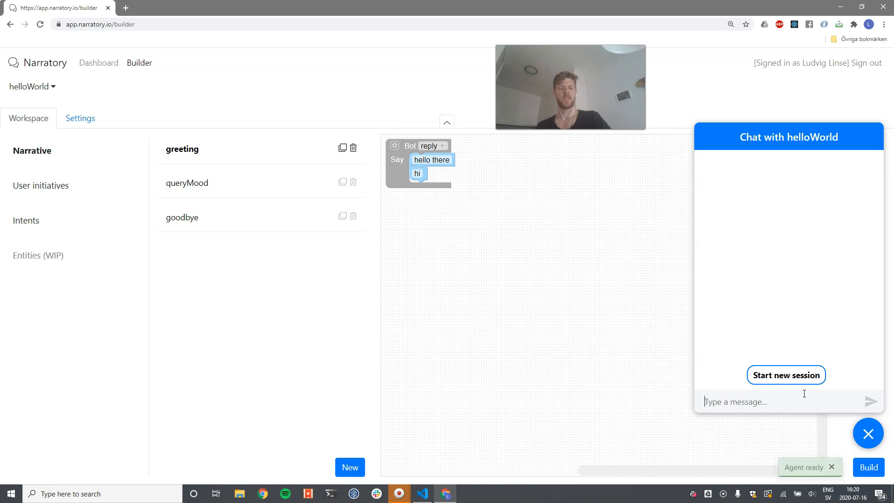
left_click(799, 375)
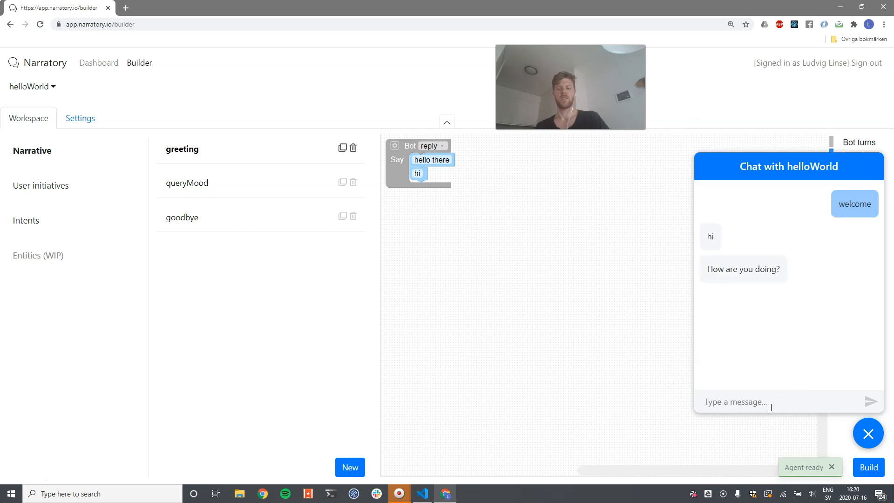
type("Im doing good")
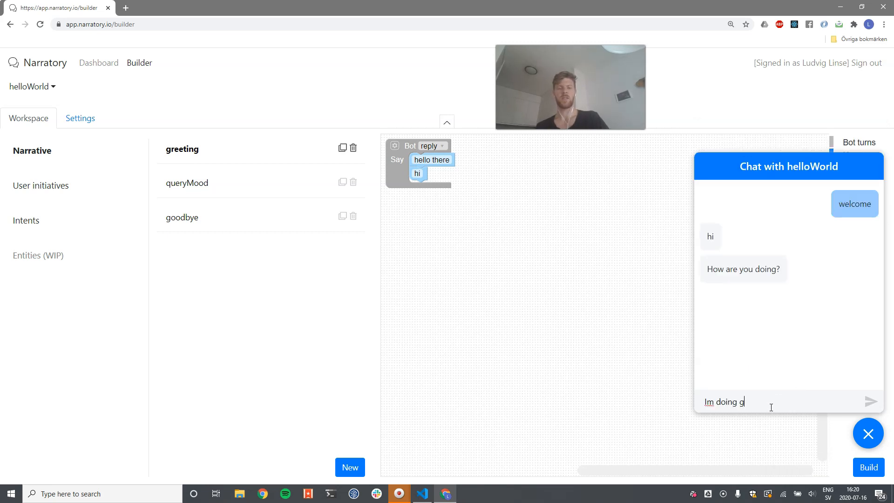
key("Return")
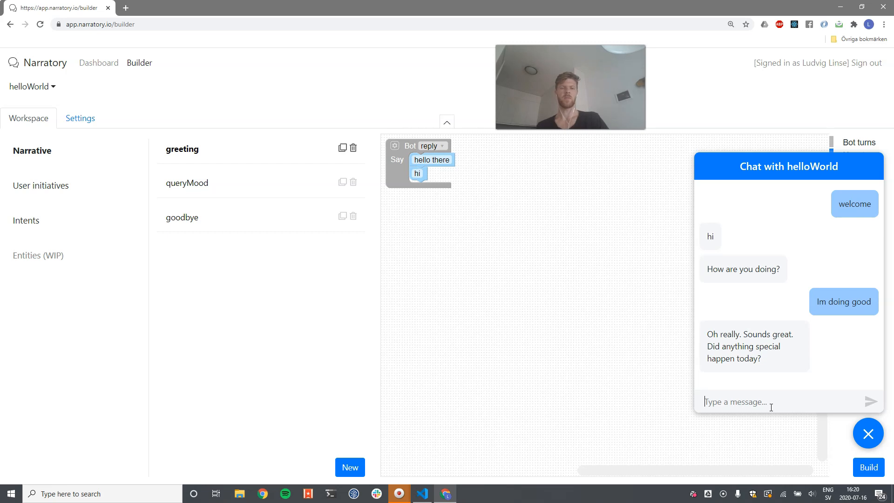
type("No not really")
key("Return")
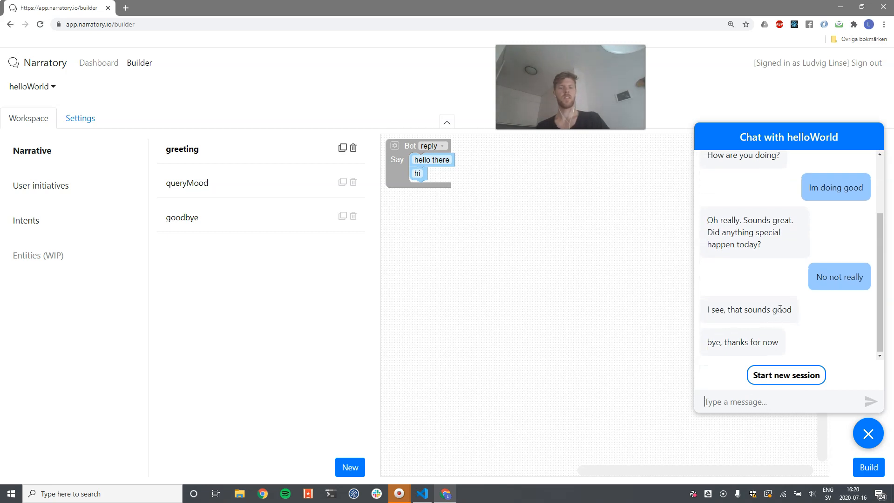
Start another chat session, reply "not great", and open the queryMood turn to compare
triple_click(780, 309)
left_click(761, 350)
left_click(809, 375)
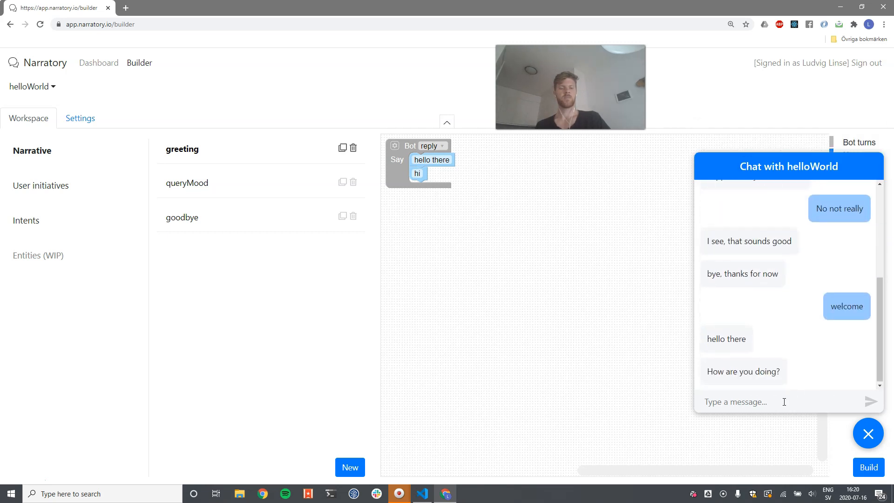
type("not great")
key("Return")
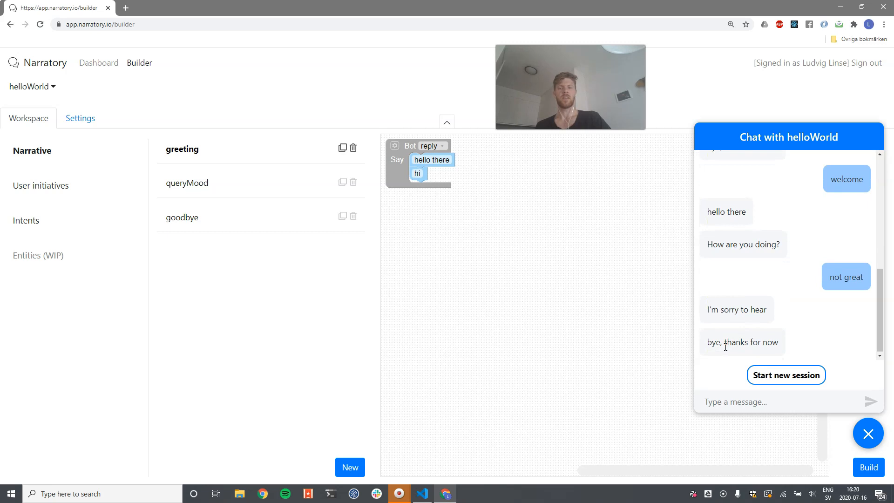
left_click(202, 184)
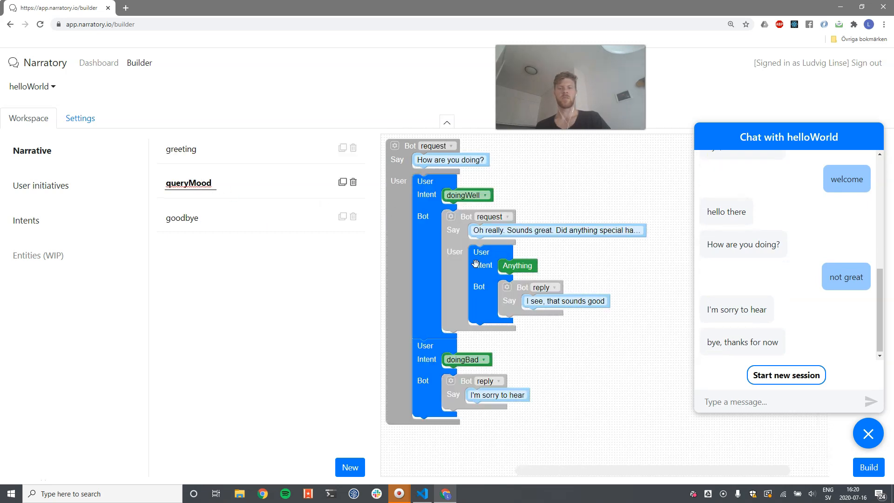